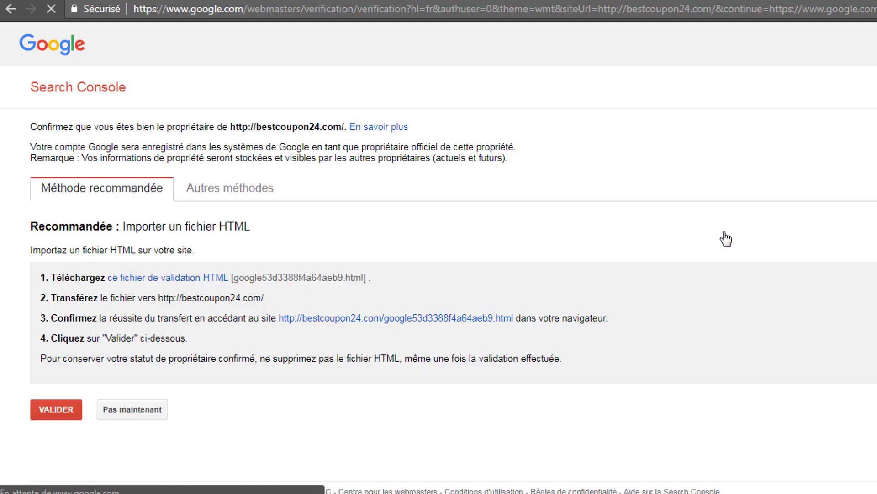
Choose the HTML tag (Balise HTML) method among the other verification methods for bestcoupon24.com and copy its meta tag.
{"action": "scroll", "coordinate": [438, 263], "scroll_direction": "down", "scroll_amount": 1}
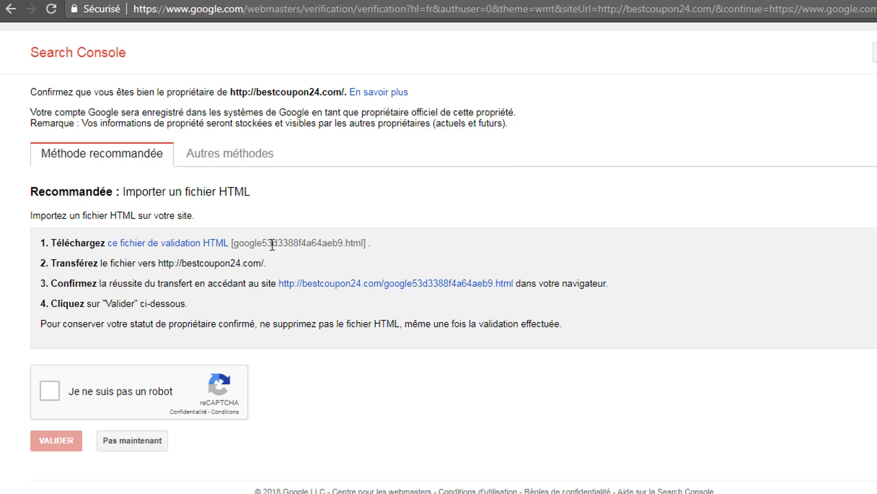
{"action": "left_click", "coordinate": [243, 167]}
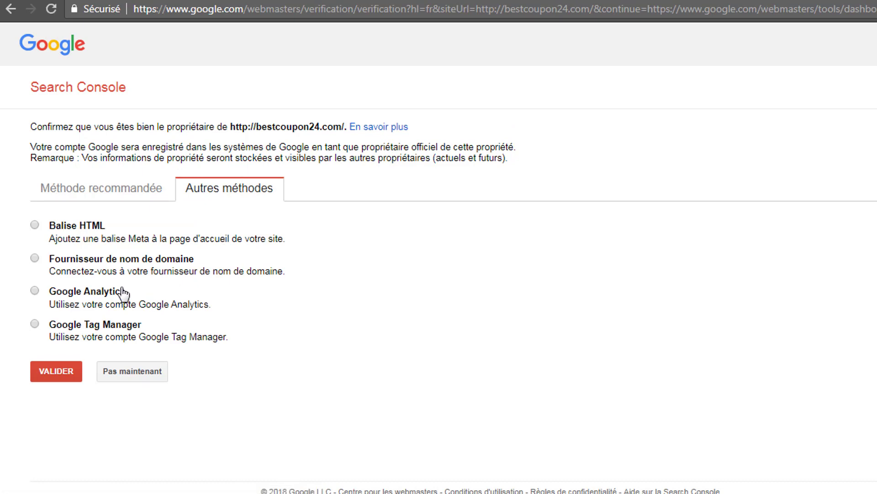
{"action": "left_click", "coordinate": [37, 226]}
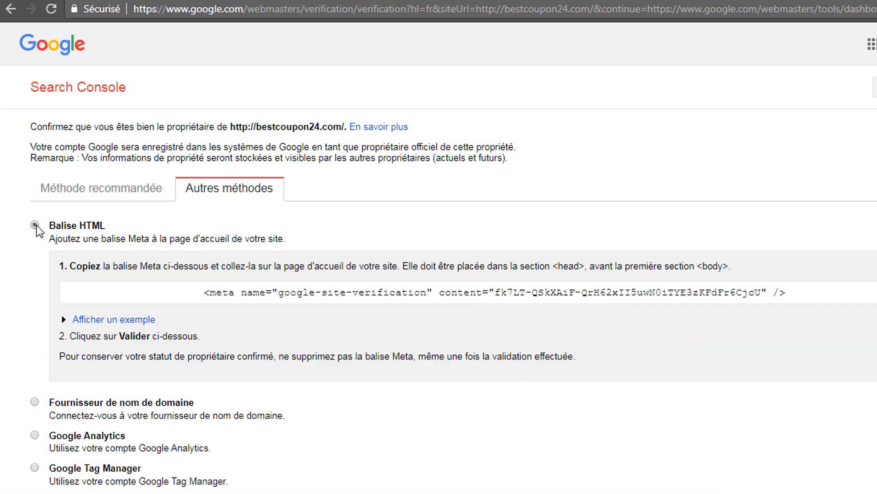
{"action": "left_click", "coordinate": [272, 295]}
{"action": "right_click", "coordinate": [272, 294]}
{"action": "left_click", "coordinate": [289, 310]}
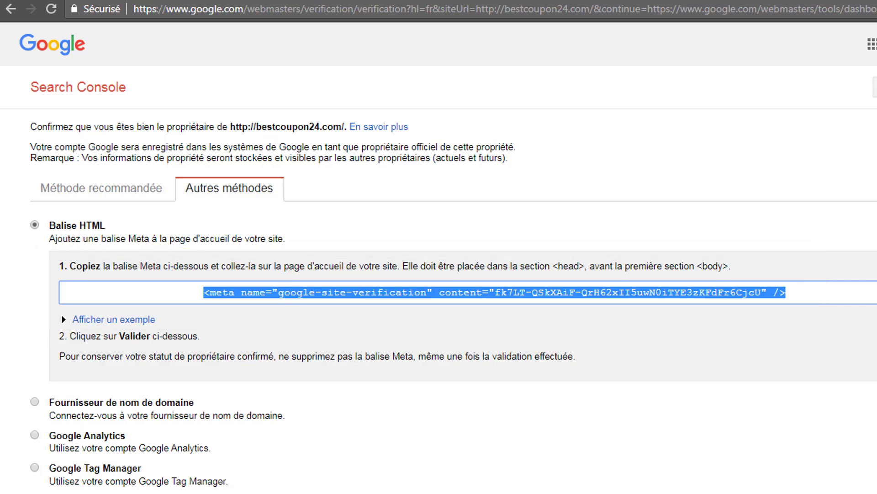
Switch to the WordPress theme options, paste the google-site-verification meta tag into the Header Code field and save the settings.
{"action": "key", "text": "ctrl+Tab"}
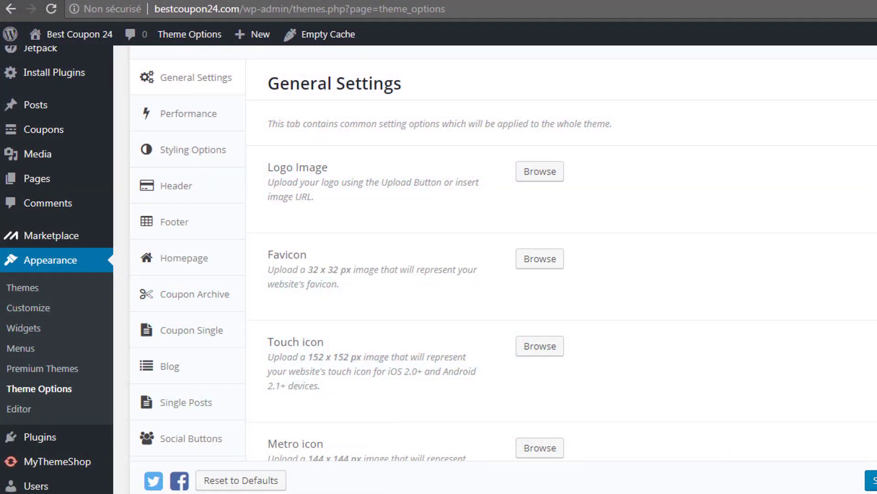
{"action": "scroll", "coordinate": [503, 252], "scroll_direction": "up", "scroll_amount": 2}
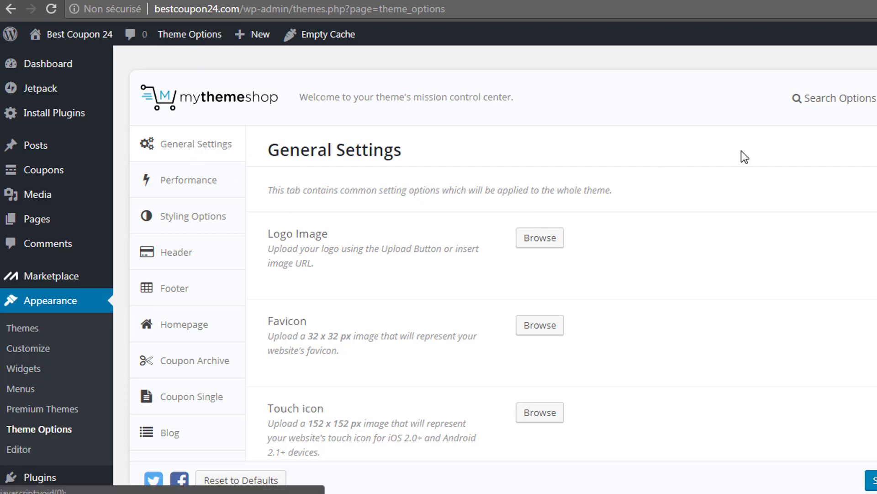
{"action": "scroll", "coordinate": [668, 163], "scroll_direction": "down", "scroll_amount": 5}
{"action": "scroll", "coordinate": [438, 266], "scroll_direction": "down", "scroll_amount": 9}
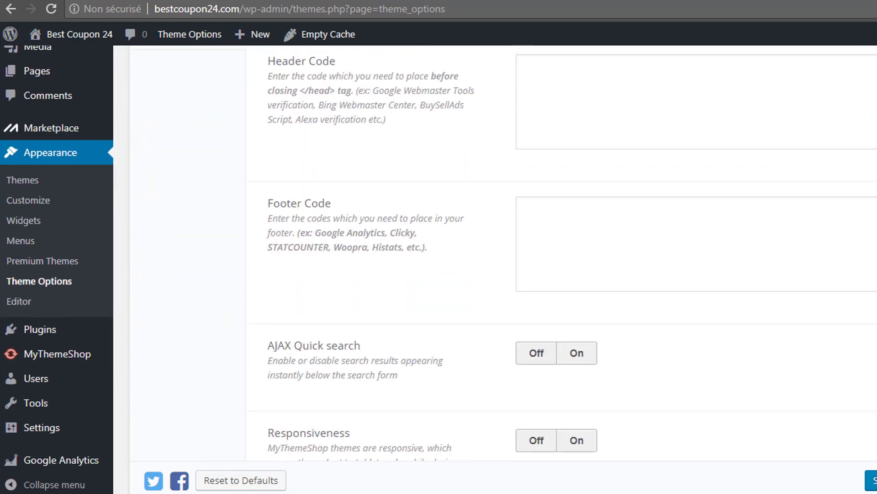
{"action": "scroll", "coordinate": [439, 266], "scroll_direction": "up", "scroll_amount": 1}
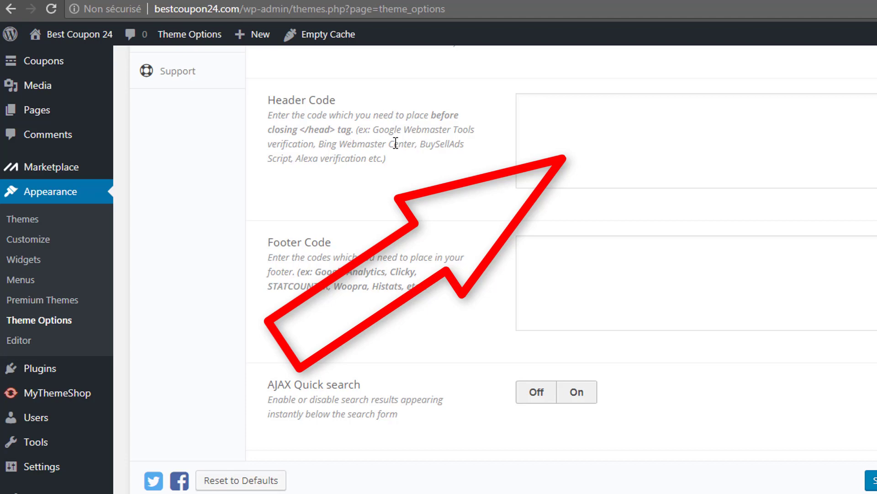
{"action": "left_click", "coordinate": [535, 131]}
{"action": "right_click", "coordinate": [535, 131]}
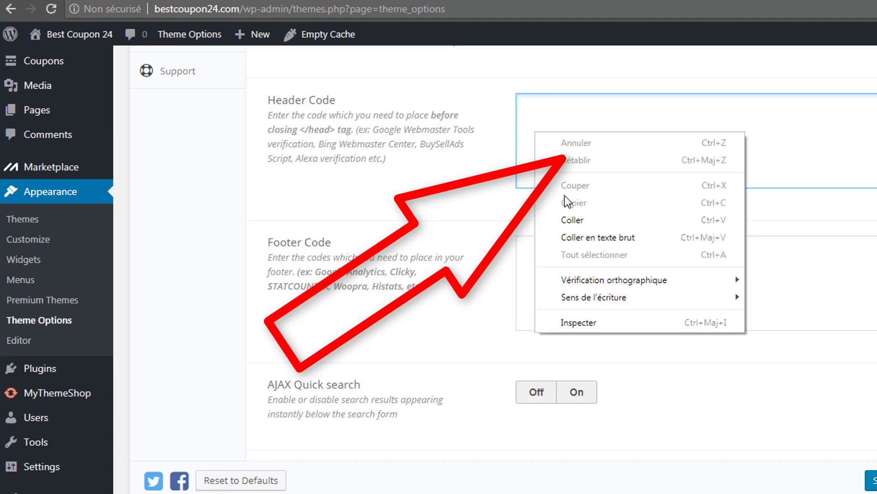
{"action": "left_click", "coordinate": [568, 219]}
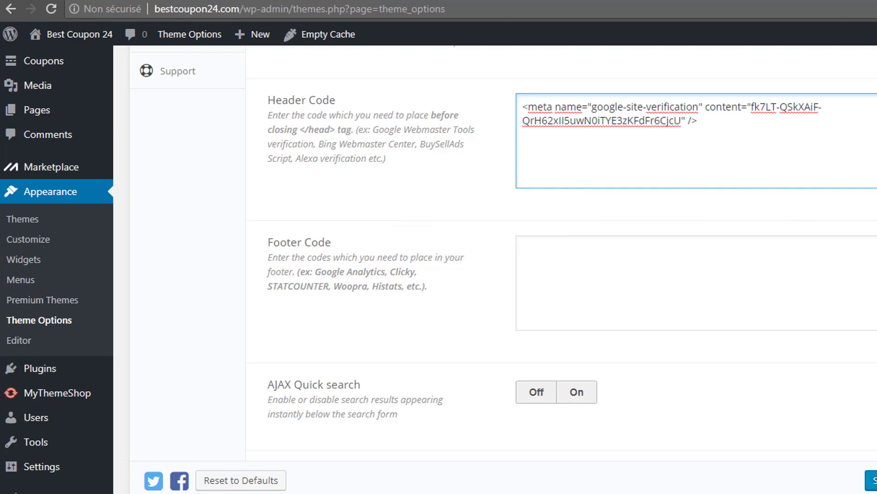
{"action": "left_click", "coordinate": [872, 479]}
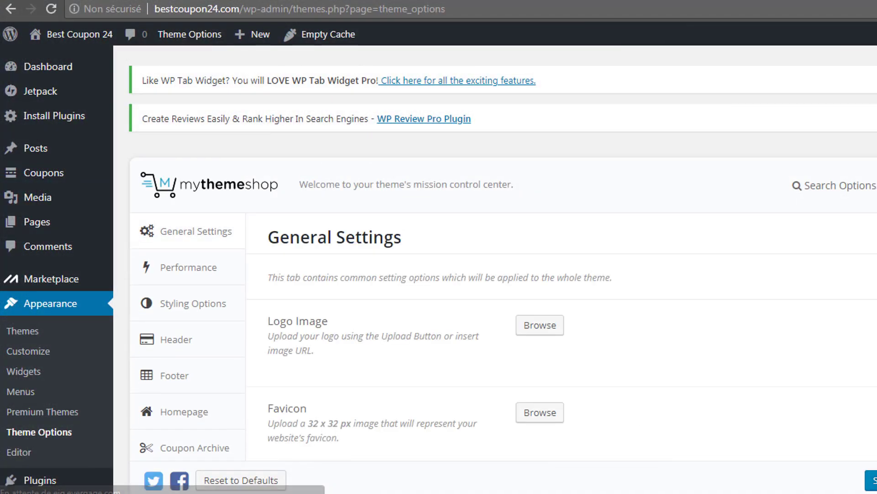
{"action": "scroll", "coordinate": [822, 121], "scroll_direction": "down", "scroll_amount": 15}
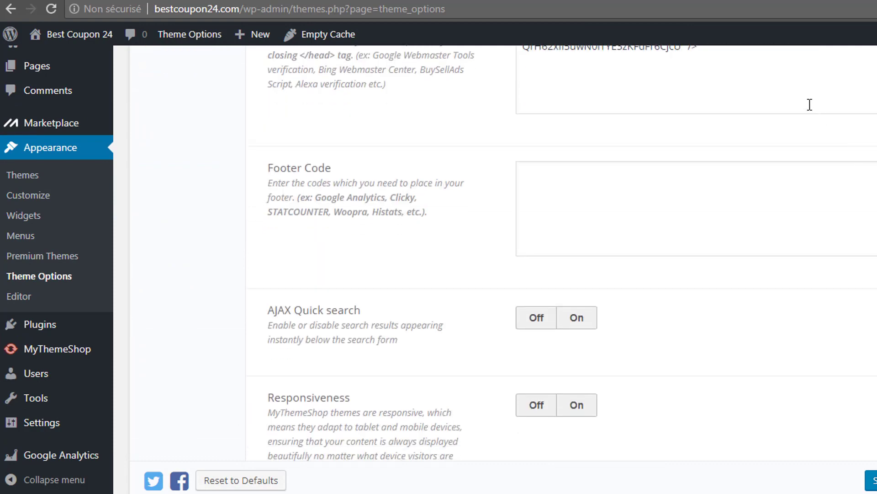
Return to Search Console, validate ownership of bestcoupon24.com and continue to the site's dashboard.
{"action": "key", "text": "ctrl+Tab"}
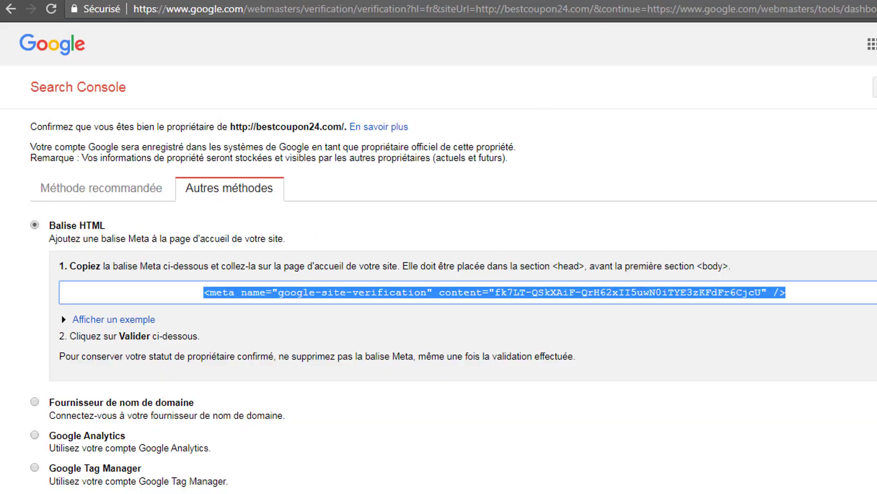
{"action": "scroll", "coordinate": [510, 368], "scroll_direction": "down", "scroll_amount": 2}
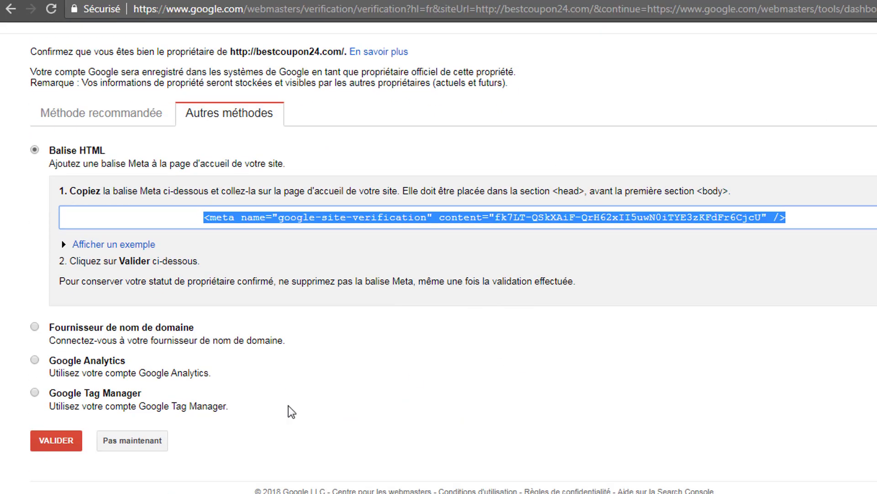
{"action": "left_click", "coordinate": [47, 438]}
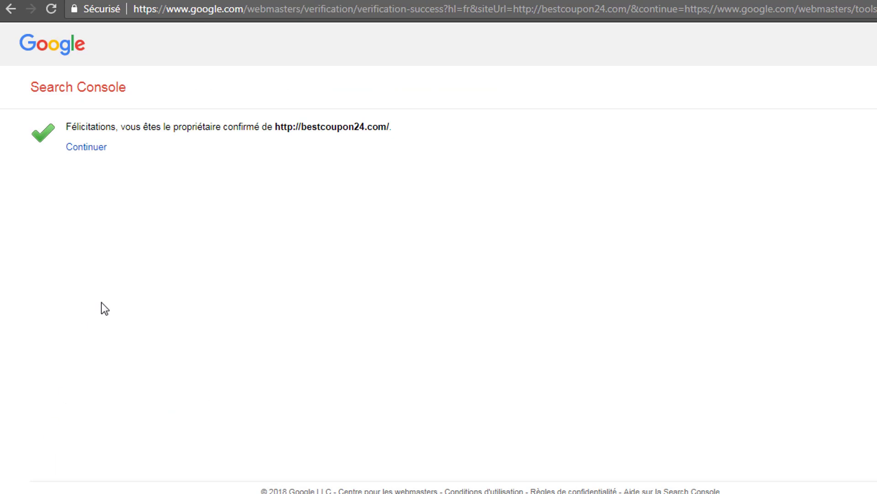
{"action": "left_click", "coordinate": [96, 152]}
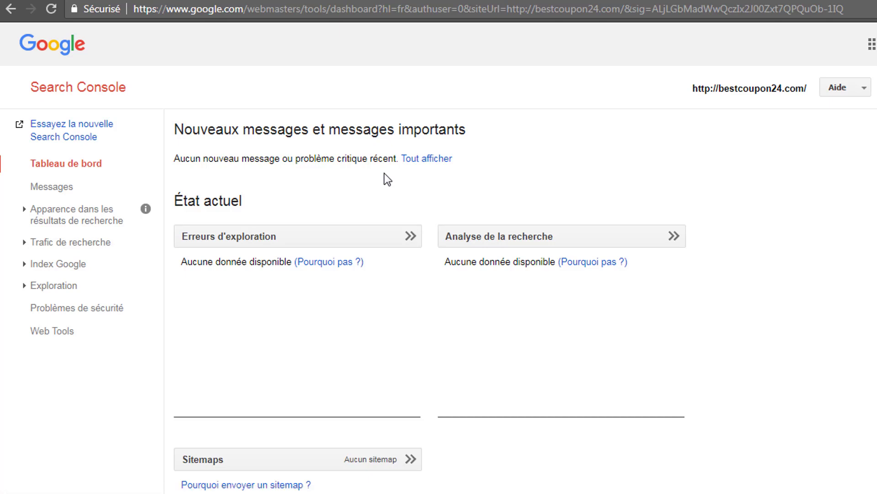
Open the Sitemaps report from the dashboard and start adding a sitemap.
{"action": "scroll", "coordinate": [654, 198], "scroll_direction": "down", "scroll_amount": 1}
{"action": "scroll", "coordinate": [544, 327], "scroll_direction": "down", "scroll_amount": 3}
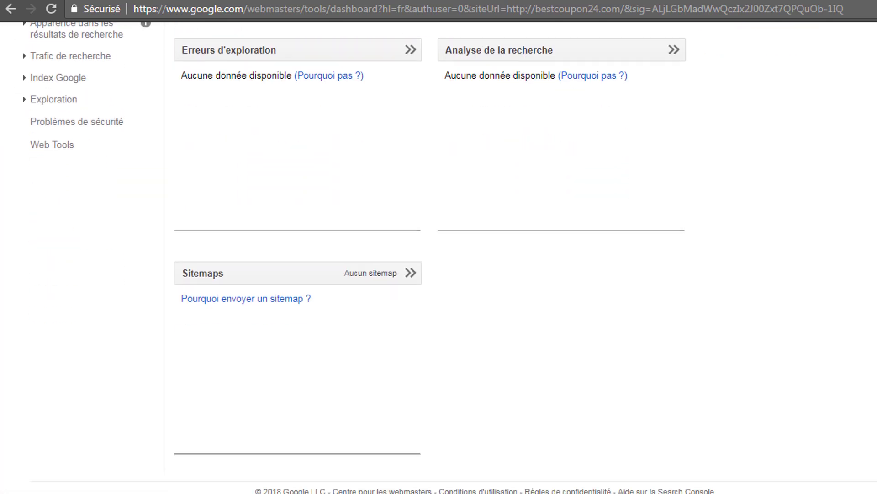
{"action": "left_click", "coordinate": [381, 278]}
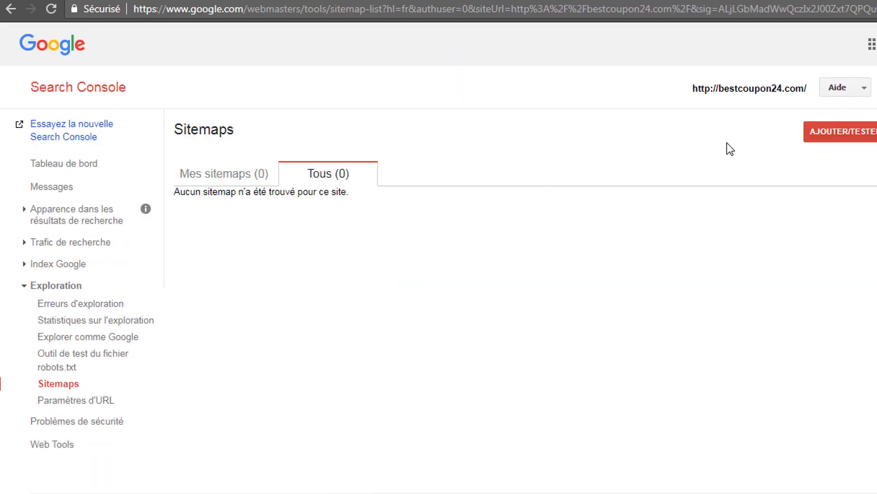
{"action": "left_click", "coordinate": [838, 133]}
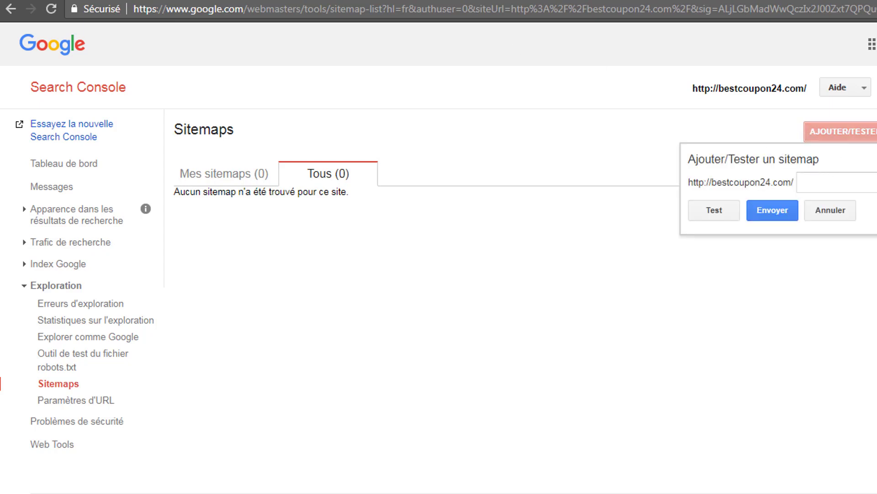
Copy the domain bestcoupon24.com from the address of the WordPress theme options page.
{"action": "key", "text": "ctrl+Tab"}
{"action": "key", "text": "ctrl+Tab"}
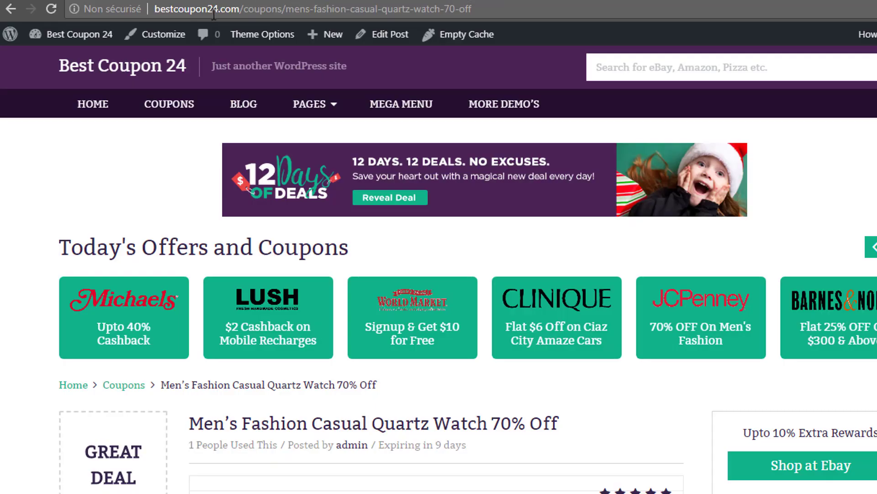
{"action": "key", "text": "ctrl+Tab"}
{"action": "key", "text": "ctrl+Tab"}
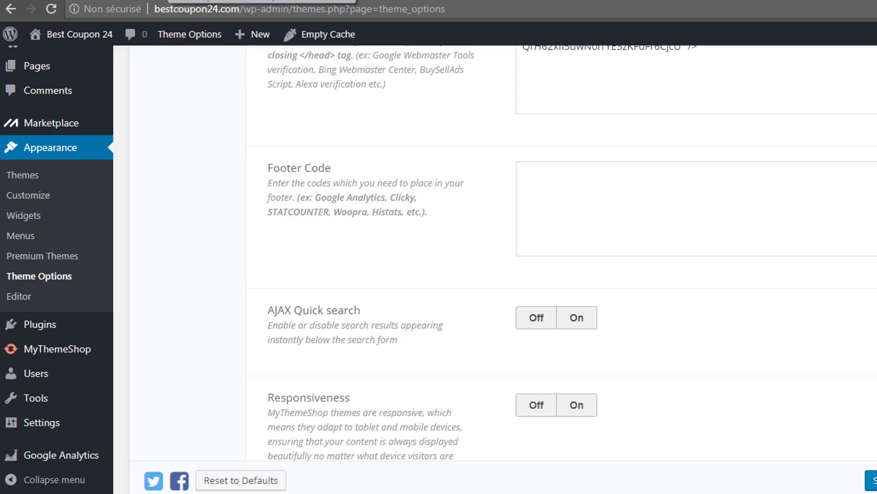
{"action": "left_click_drag", "start_coordinate": [240, 9], "coordinate": [149, 10]}
{"action": "right_click", "coordinate": [154, 9]}
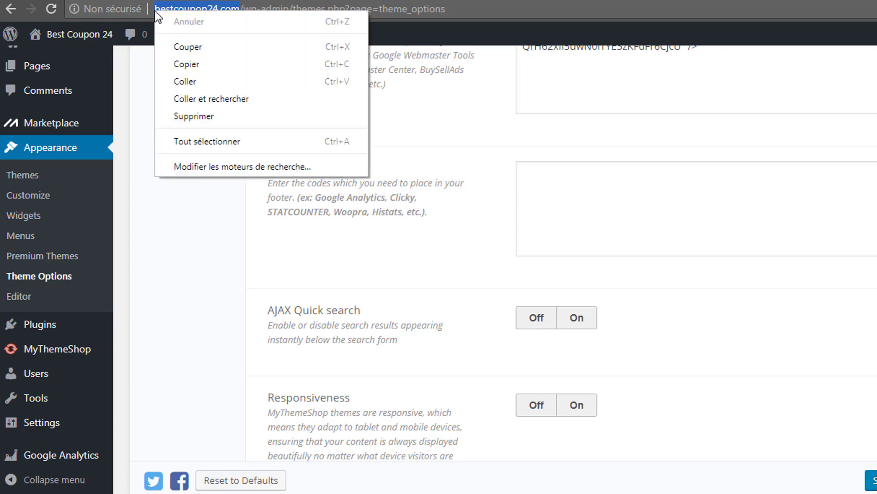
{"action": "left_click", "coordinate": [204, 69]}
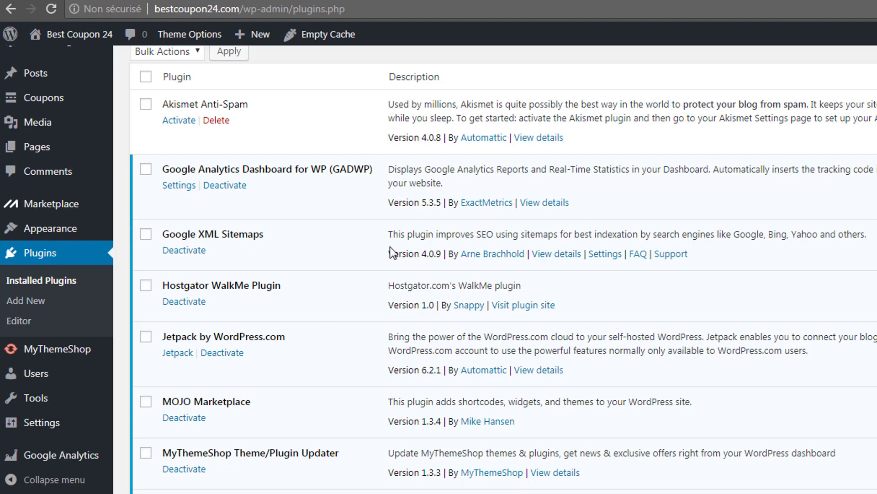
Open the settings of the Google XML Sitemaps plugin and look through its options.
{"action": "left_click", "coordinate": [607, 258]}
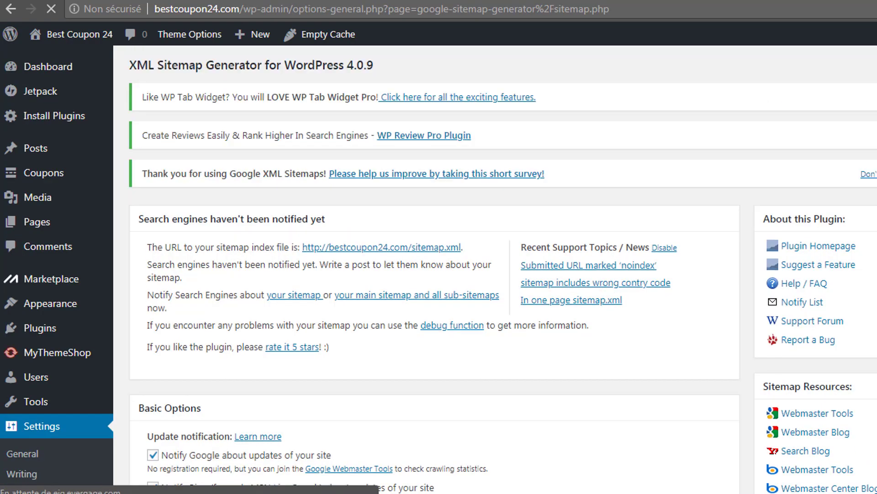
{"action": "scroll", "coordinate": [434, 274], "scroll_direction": "down", "scroll_amount": 7}
{"action": "scroll", "coordinate": [434, 275], "scroll_direction": "down", "scroll_amount": 14}
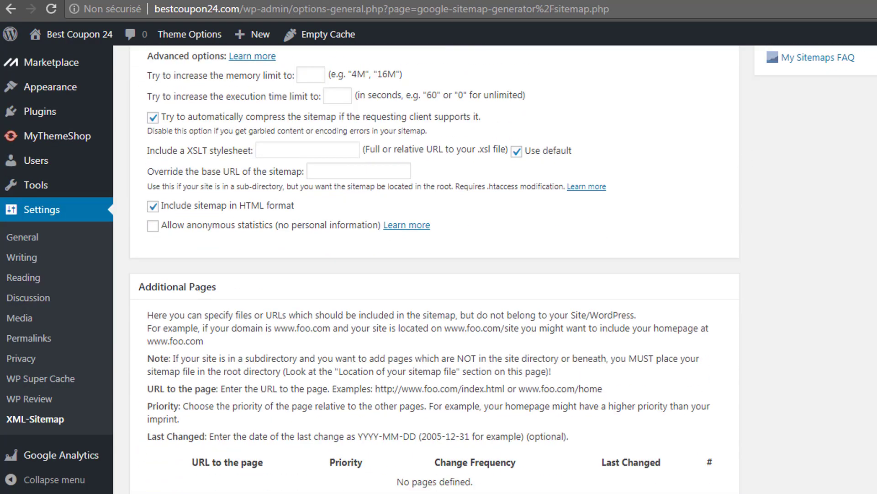
{"action": "scroll", "coordinate": [434, 274], "scroll_direction": "up", "scroll_amount": 20}
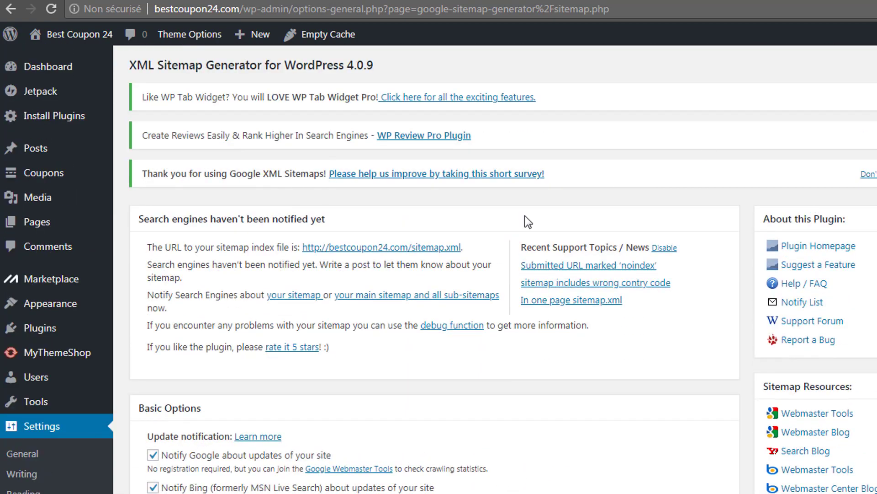
Copy the file name sitemap.xml from the plugin's sitemap index URL and open the sitemap file to check it.
{"action": "left_click_drag", "start_coordinate": [460, 247], "coordinate": [412, 247]}
{"action": "key", "text": "ctrl+c"}
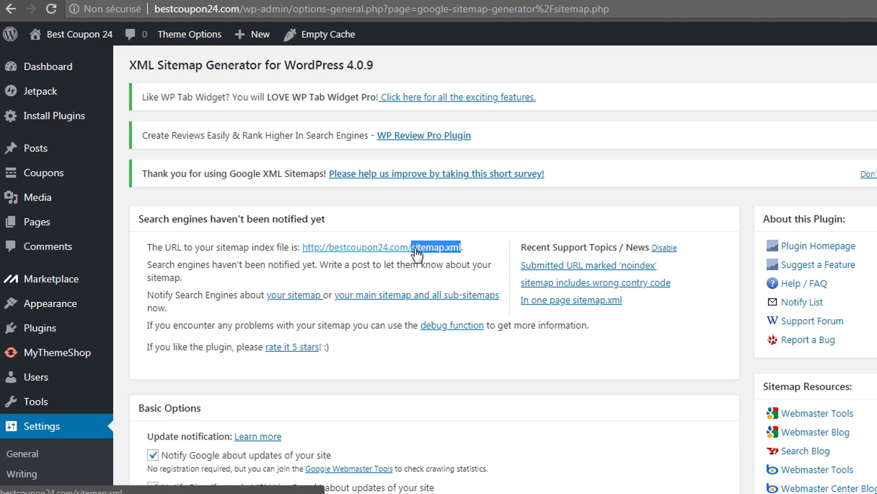
{"action": "right_click", "coordinate": [414, 248]}
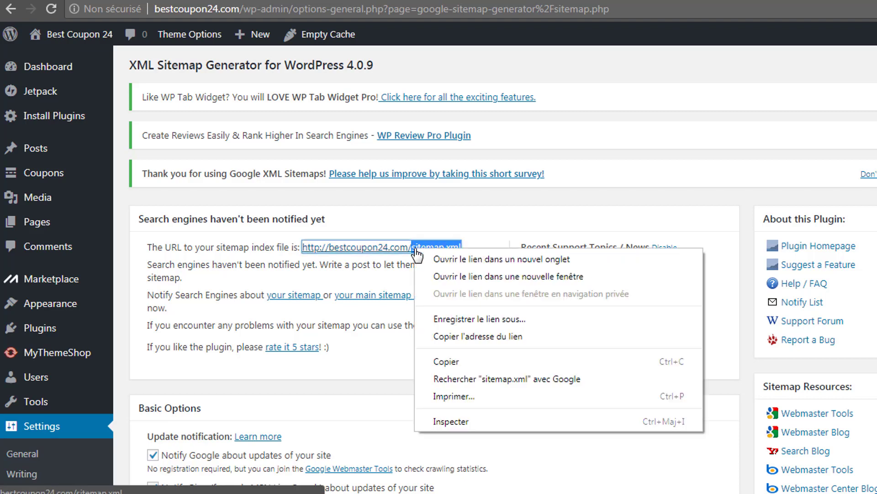
{"action": "left_click", "coordinate": [462, 359]}
{"action": "left_click", "coordinate": [450, 248]}
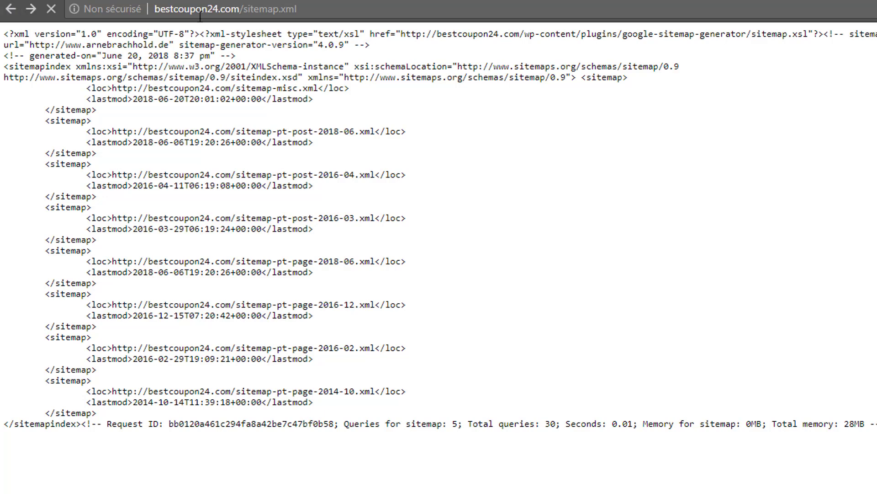
Return to Search Console, submit sitemap.xml as the sitemap for bestcoupon24.com and refresh the sitemap list.
{"action": "left_click", "coordinate": [10, 8]}
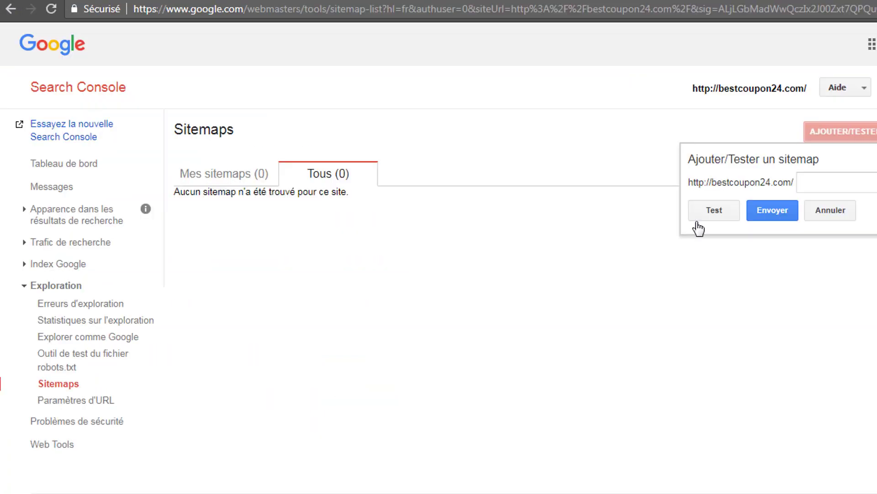
{"action": "left_click", "coordinate": [838, 179]}
{"action": "right_click", "coordinate": [838, 179]}
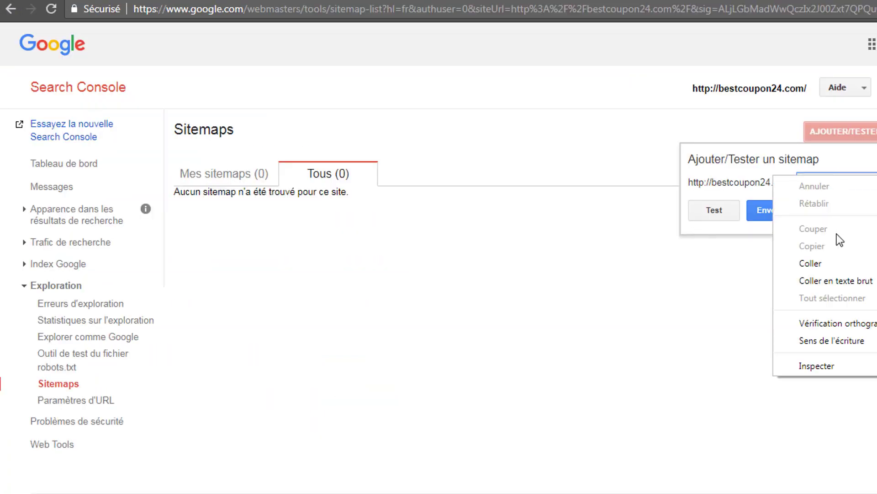
{"action": "left_click", "coordinate": [834, 263]}
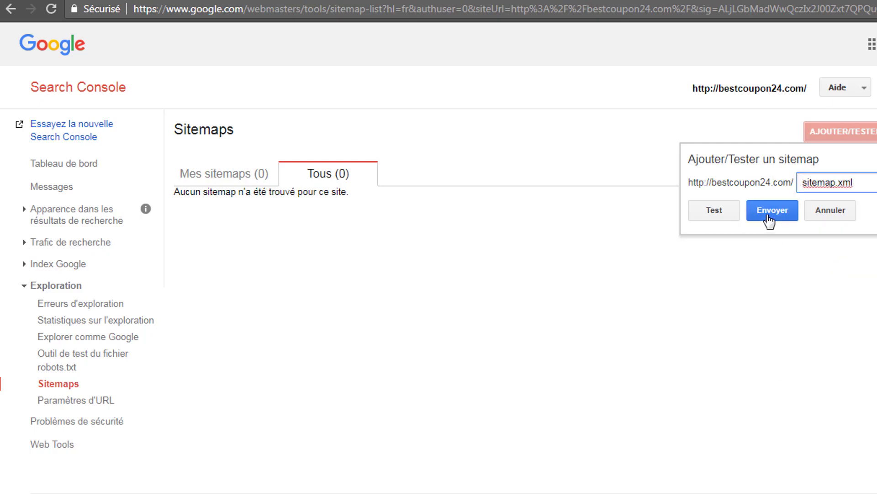
{"action": "left_click", "coordinate": [773, 212]}
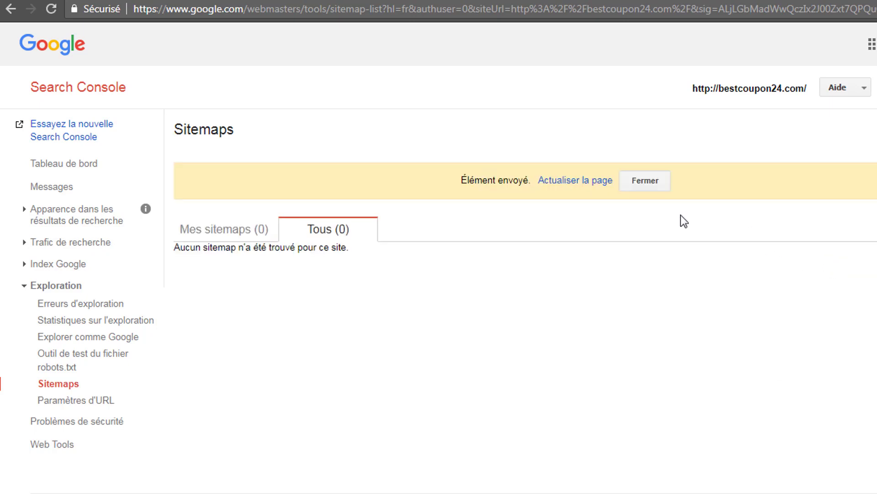
{"action": "left_click", "coordinate": [560, 180]}
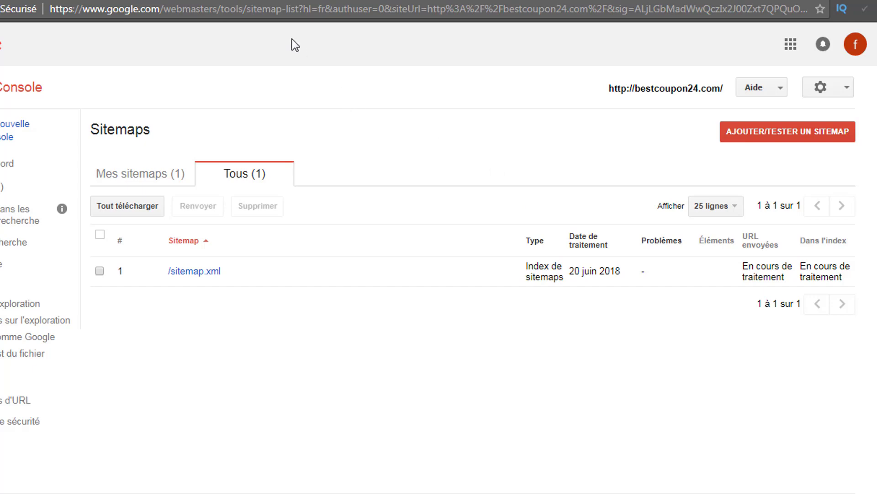
Switch to the site's Men's Fashion Casual Quartz Watch 70% Off coupon page and copy its full address.
{"action": "left_click", "coordinate": [228, 1]}
{"action": "left_click", "coordinate": [200, 10]}
{"action": "key", "text": "ctrl+c"}
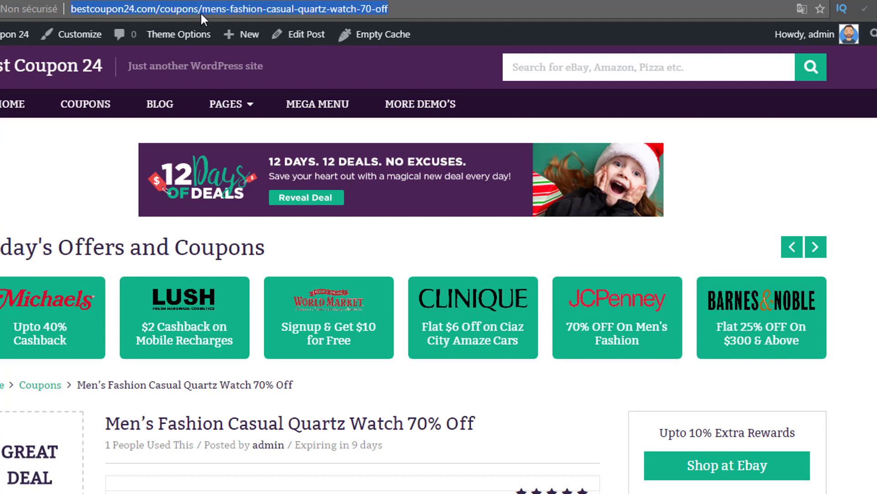
Copy the Quartz Watch coupon page's address and open the Explorer comme Google tool in Search Console.
{"action": "right_click", "coordinate": [236, 12]}
{"action": "left_click", "coordinate": [265, 65]}
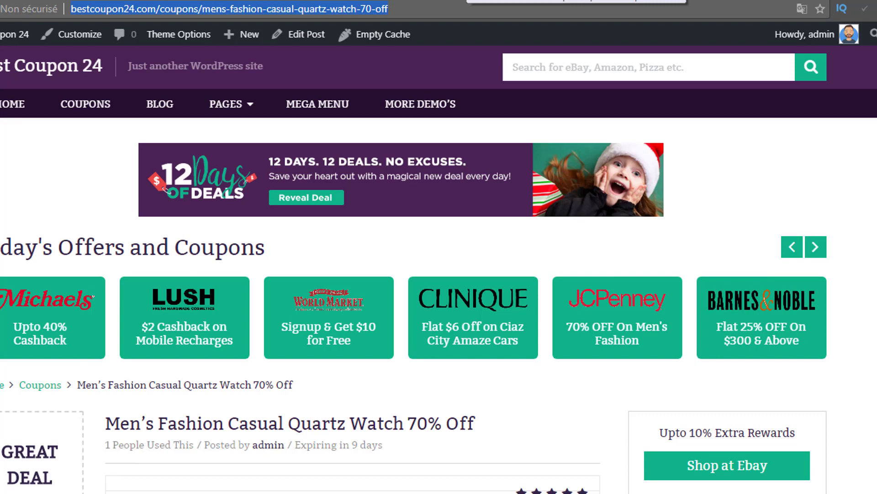
{"action": "key", "text": "ctrl+Tab"}
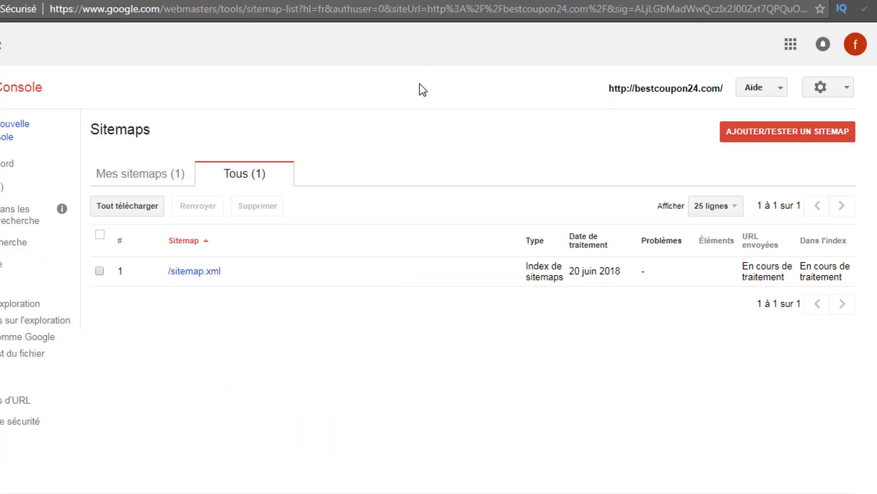
{"action": "key", "text": "ctrl+Tab"}
{"action": "key", "text": "ctrl+Tab"}
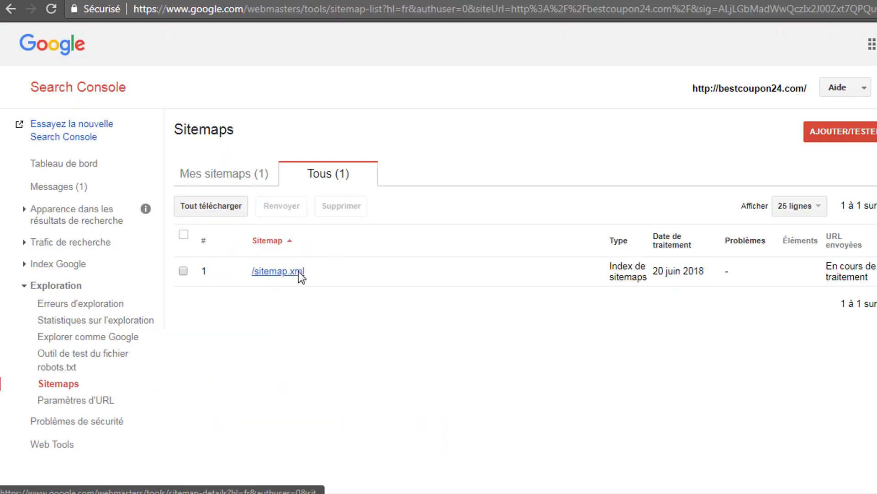
{"action": "left_click", "coordinate": [118, 339]}
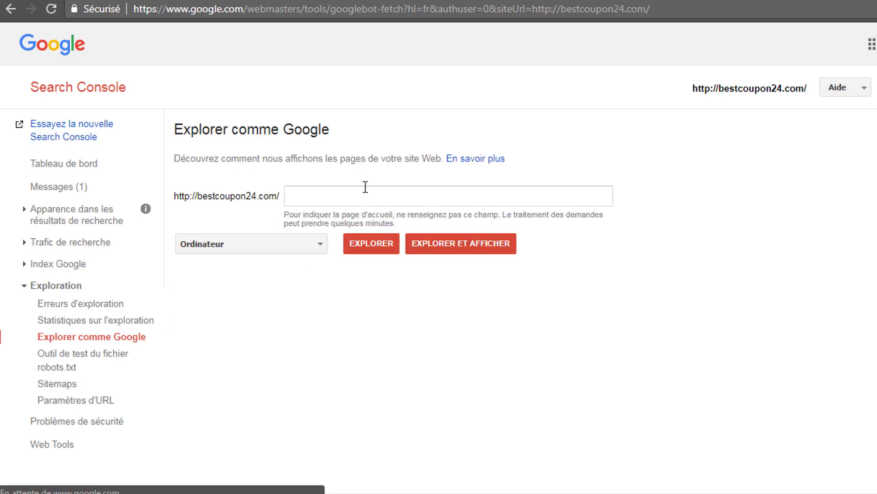
Paste the coupon page's full address into the URL field of Explorer comme Google.
{"action": "left_click", "coordinate": [366, 187]}
{"action": "right_click", "coordinate": [365, 188]}
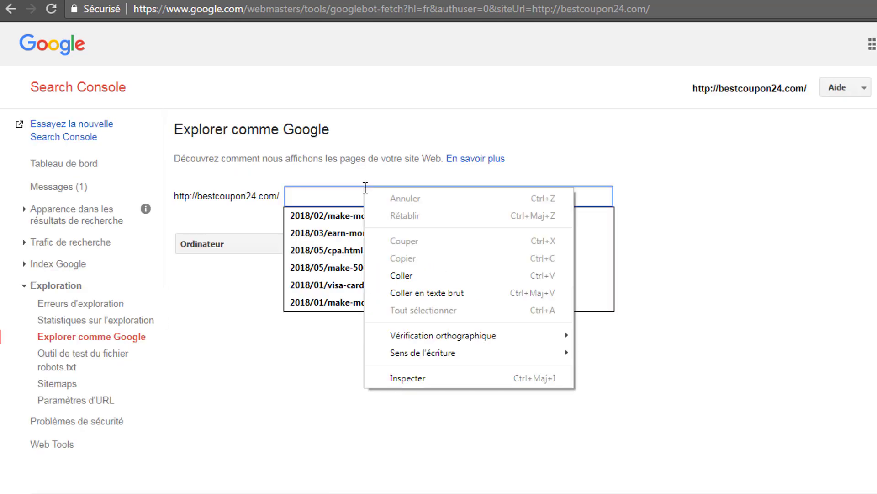
{"action": "left_click", "coordinate": [397, 275]}
{"action": "key", "text": "ctrl+a"}
{"action": "key", "text": "ctrl+v"}
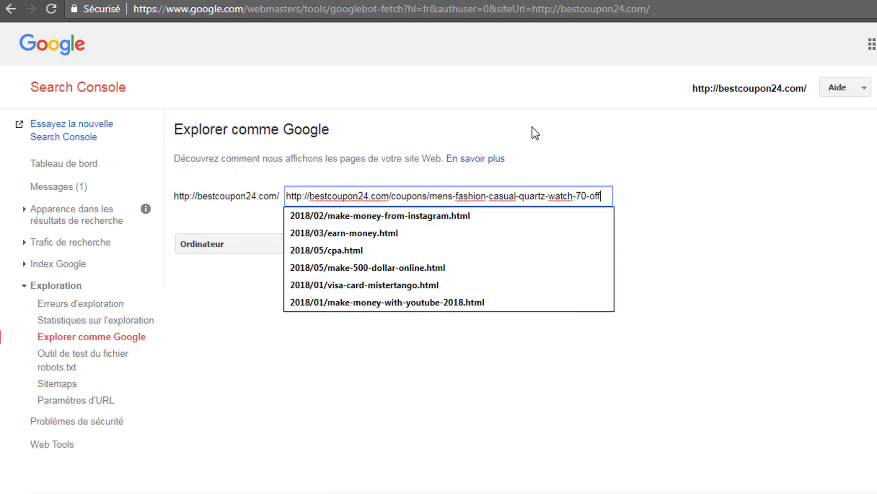
{"action": "left_click", "coordinate": [432, 197]}
{"action": "key", "text": "ctrl+a"}
{"action": "right_click", "coordinate": [431, 196]}
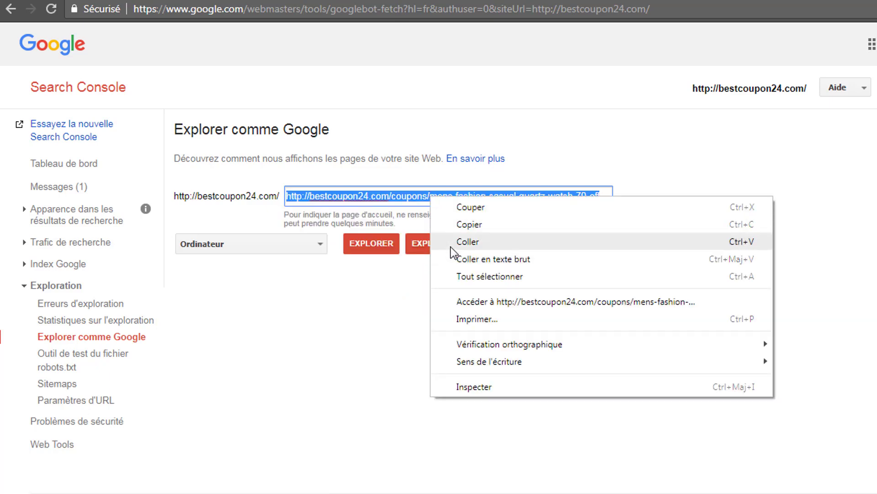
{"action": "left_click", "coordinate": [450, 244]}
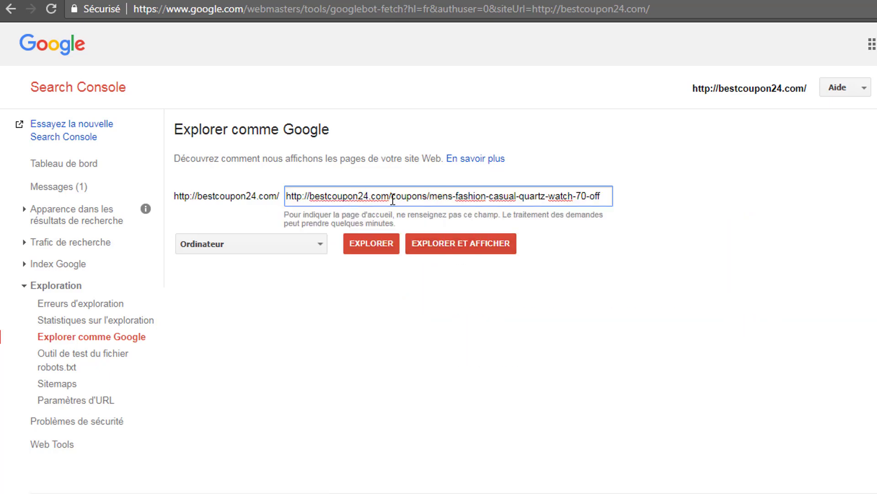
{"action": "left_click_drag", "start_coordinate": [392, 197], "coordinate": [281, 206]}
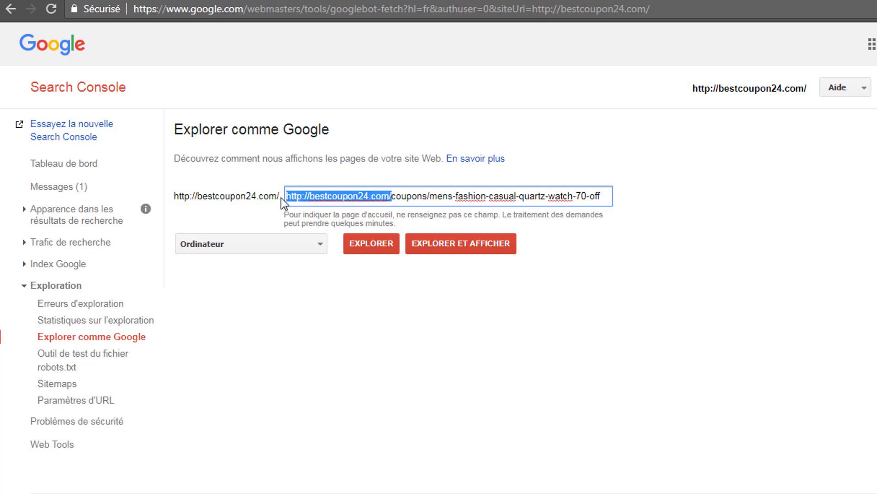
{"action": "key", "text": "BackSpace"}
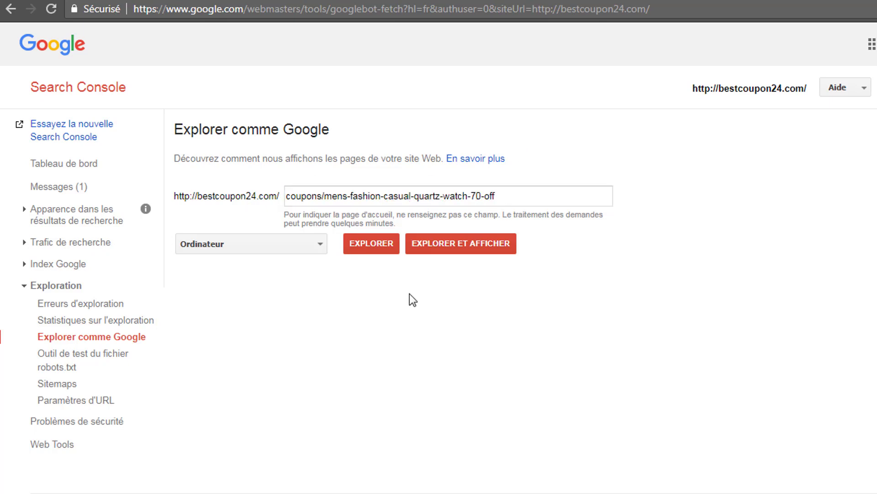
{"action": "left_click", "coordinate": [389, 249]}
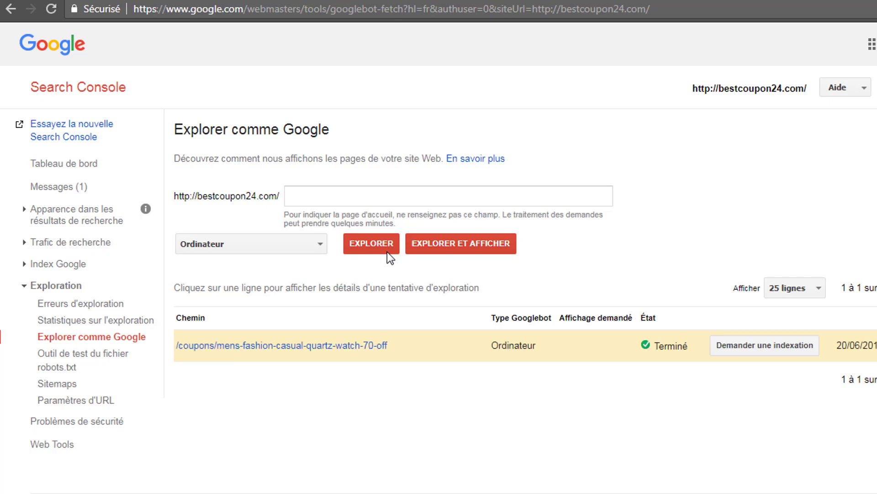
Request indexing of the fetched coupon page, completing the storefront image captcha and submitting with N'explorer que cette URL.
{"action": "left_click", "coordinate": [769, 351]}
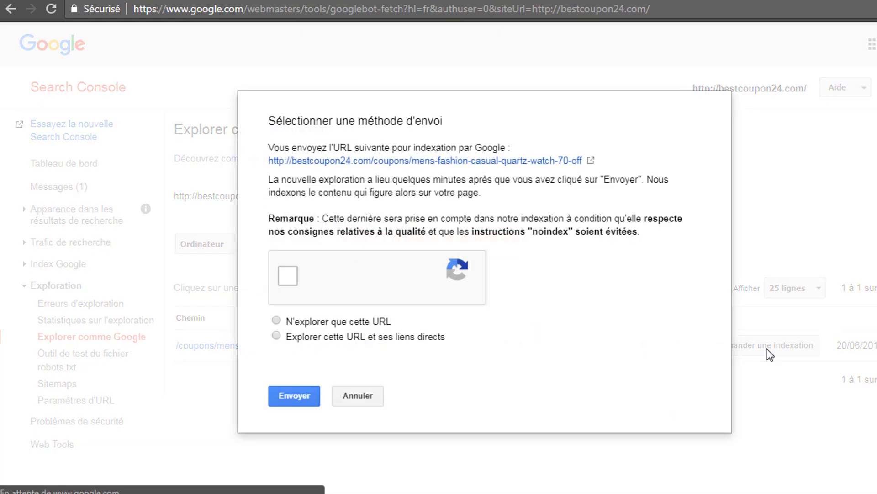
{"action": "left_click", "coordinate": [351, 276]}
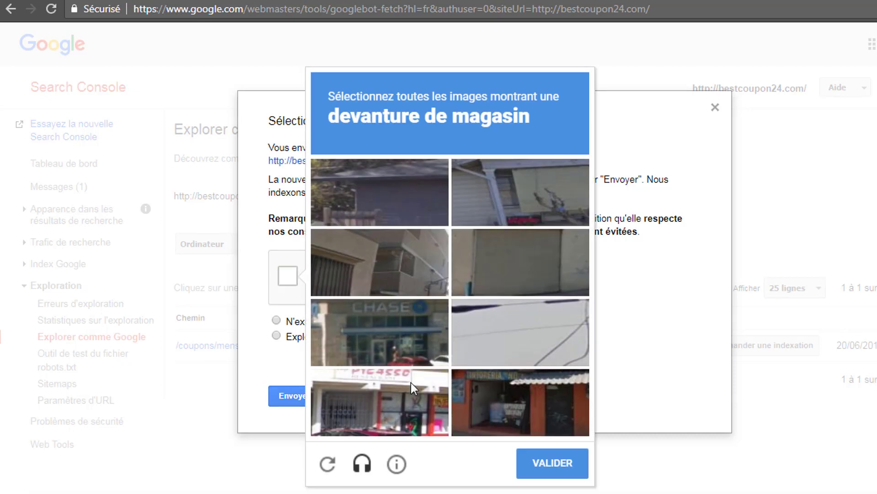
{"action": "left_click", "coordinate": [395, 401]}
{"action": "left_click", "coordinate": [388, 351]}
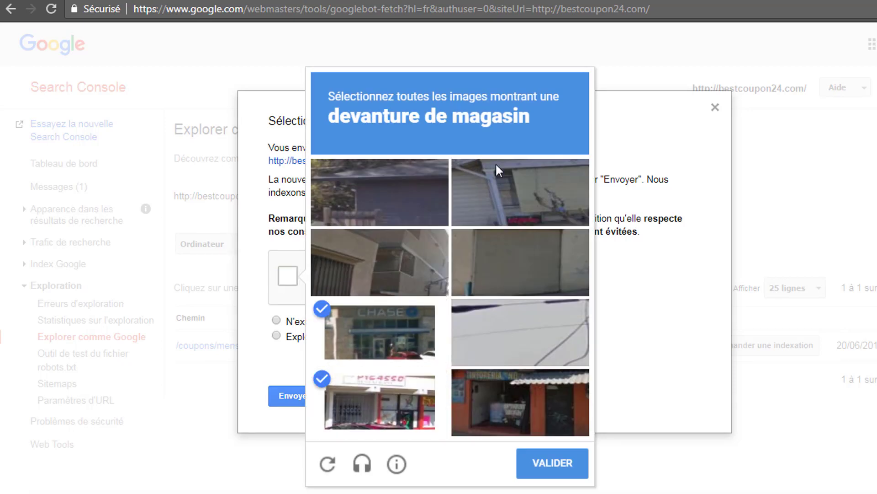
{"action": "left_click", "coordinate": [553, 400]}
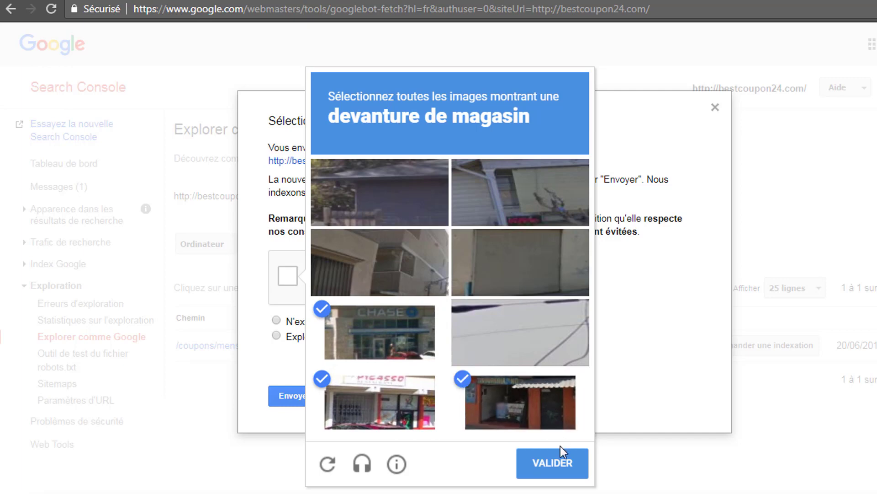
{"action": "left_click", "coordinate": [562, 465]}
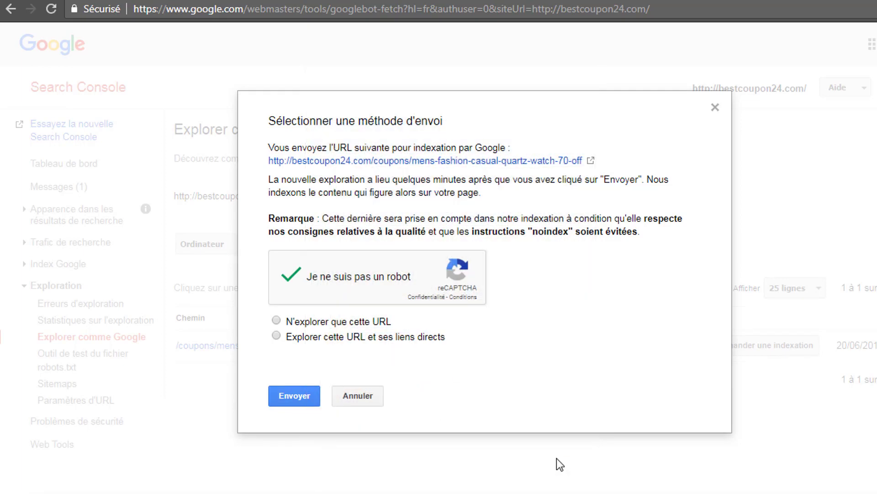
{"action": "left_click", "coordinate": [278, 319]}
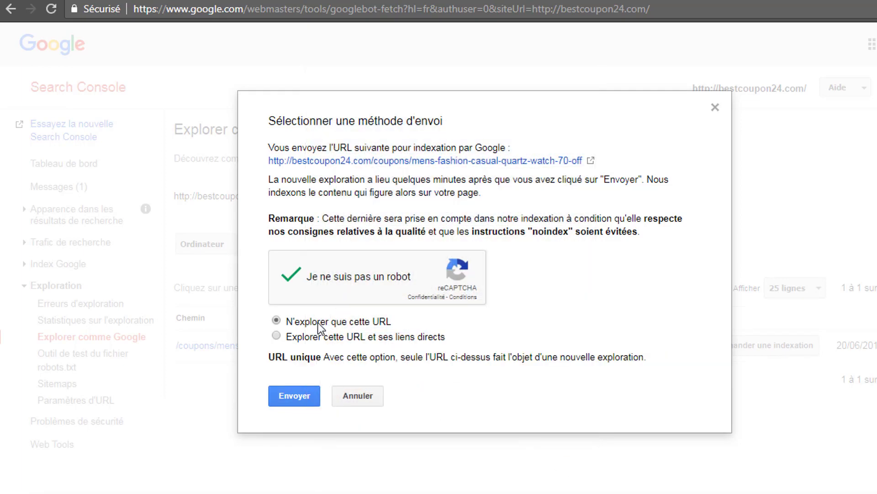
{"action": "left_click", "coordinate": [304, 396]}
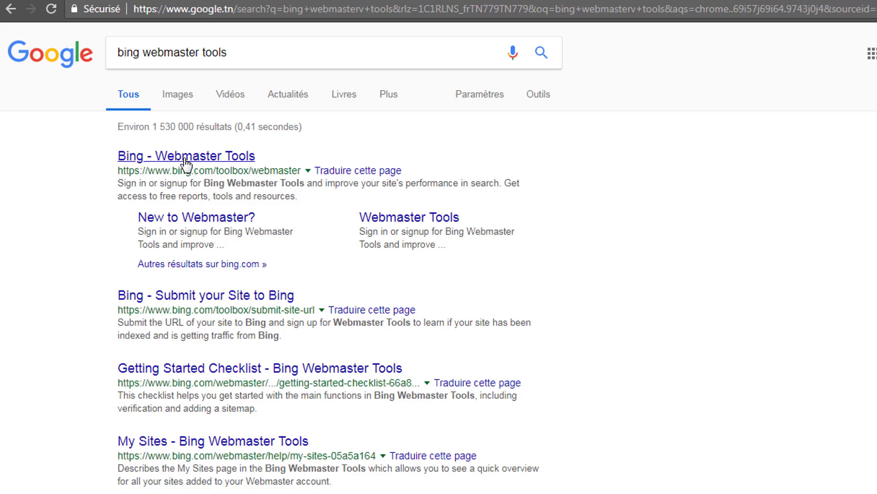
Open Bing Webmaster Tools from the search results and copy the domain bestcoupon24.com from the WordPress admin page's address.
{"action": "left_click", "coordinate": [215, 163]}
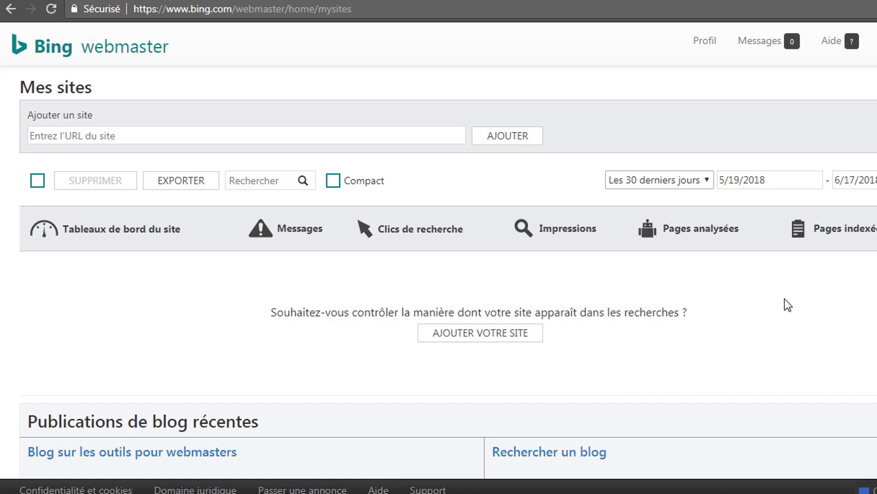
{"action": "left_click", "coordinate": [457, 136]}
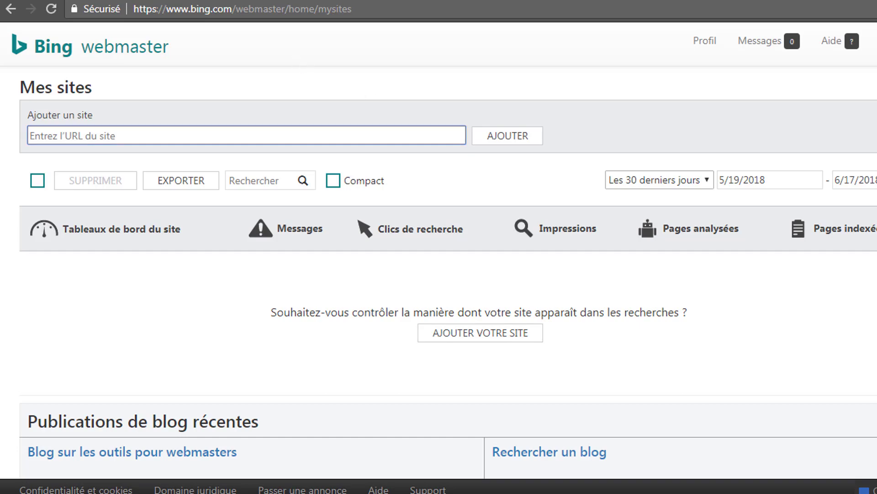
{"action": "left_click", "coordinate": [196, 1]}
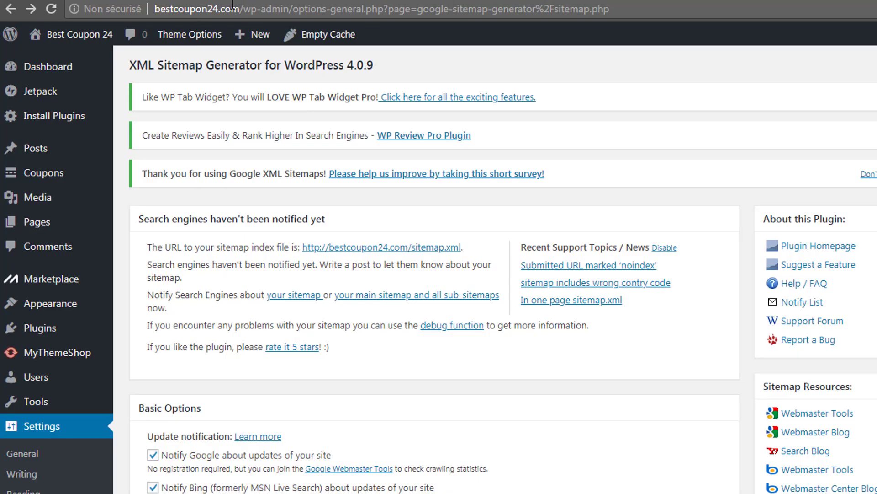
{"action": "left_click_drag", "start_coordinate": [239, 8], "coordinate": [156, 8]}
{"action": "right_click", "coordinate": [156, 6]}
{"action": "left_click", "coordinate": [203, 64]}
{"action": "key", "text": "ctrl+Tab"}
{"action": "right_click", "coordinate": [330, 140]}
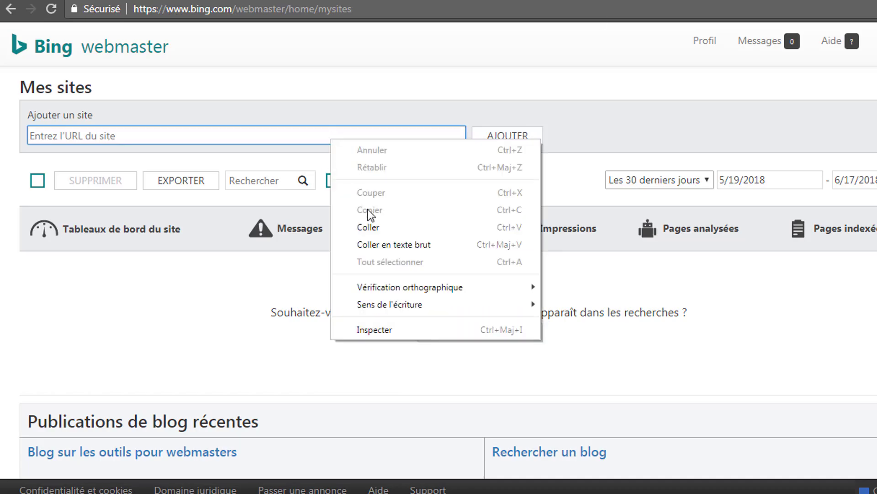
{"action": "left_click", "coordinate": [368, 227]}
{"action": "left_click", "coordinate": [514, 149]}
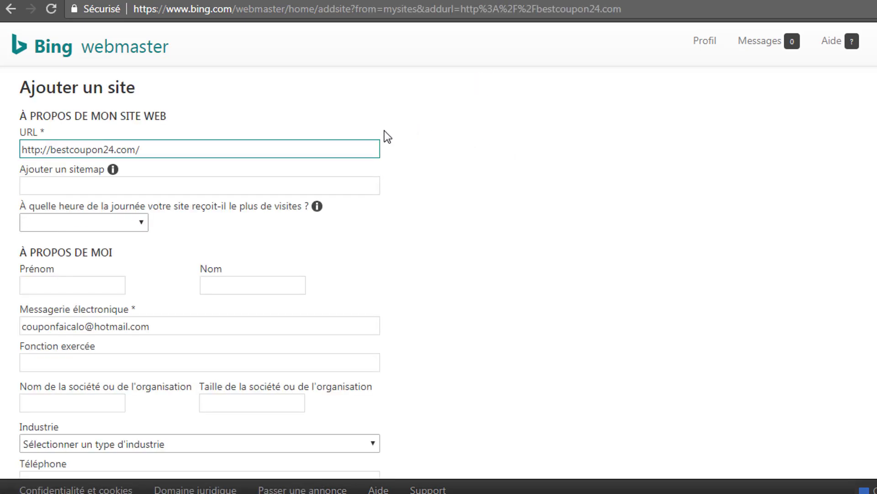
{"action": "left_click", "coordinate": [344, 180]}
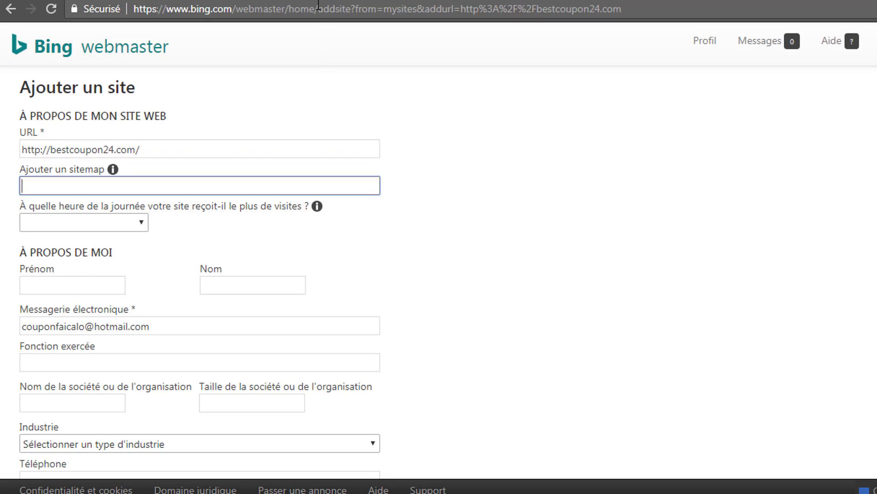
{"action": "left_click", "coordinate": [322, 16]}
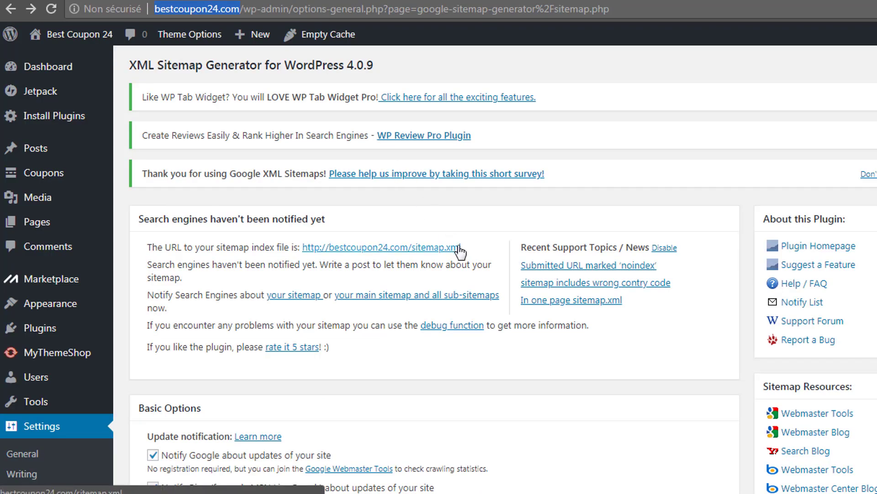
{"action": "left_click_drag", "start_coordinate": [414, 246], "coordinate": [302, 247]}
{"action": "right_click", "coordinate": [304, 249]}
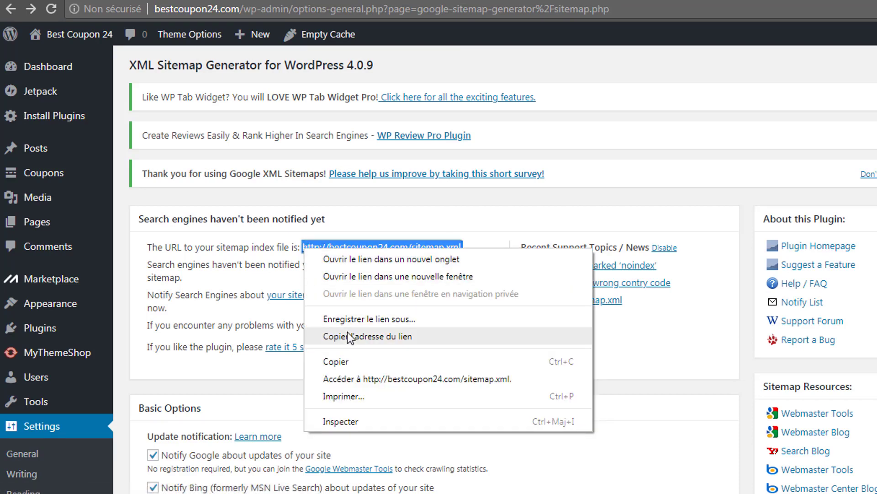
{"action": "left_click", "coordinate": [348, 362]}
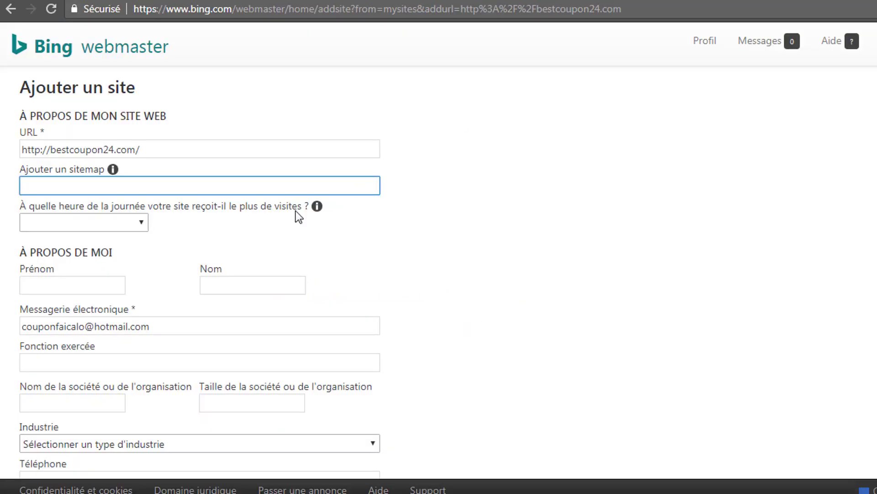
{"action": "right_click", "coordinate": [273, 192]}
{"action": "left_click", "coordinate": [312, 282]}
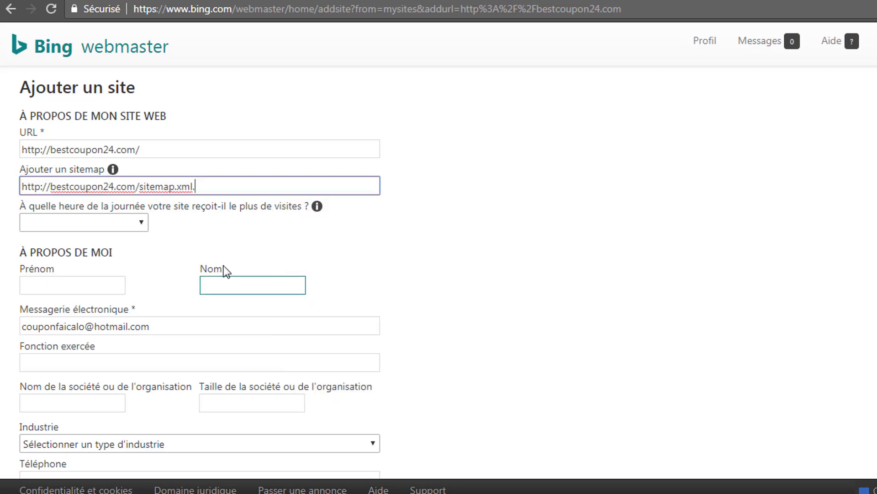
{"action": "left_click", "coordinate": [139, 229]}
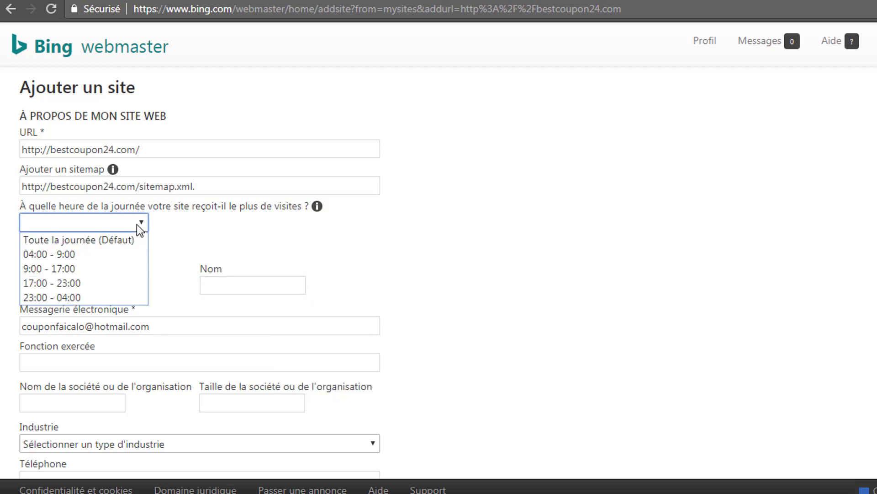
{"action": "left_click", "coordinate": [133, 241]}
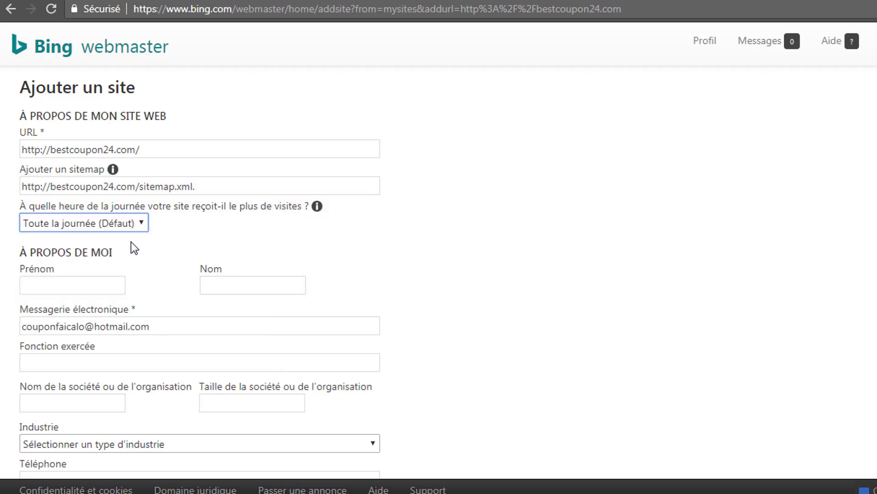
Set the country or region to Canada in the Bing site details form and submit the new site.
{"action": "scroll", "coordinate": [225, 235], "scroll_direction": "down", "scroll_amount": 8}
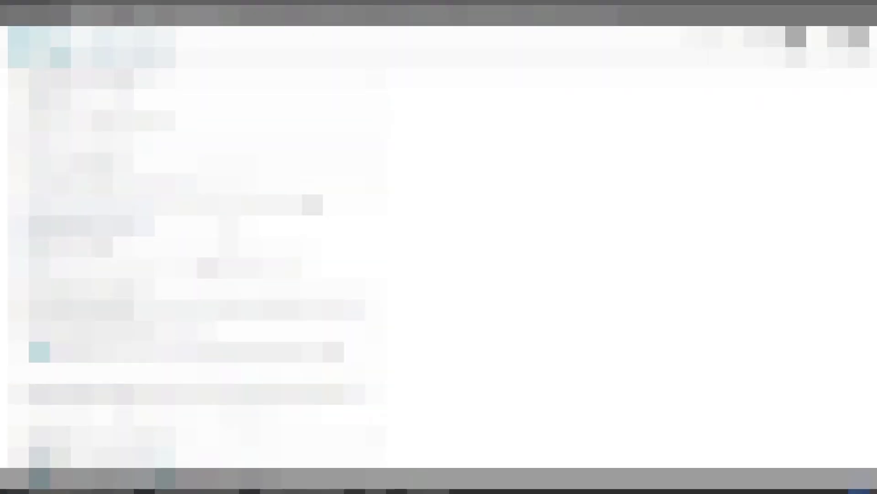
{"action": "left_click", "coordinate": [231, 236]}
{"action": "left_click", "coordinate": [214, 238]}
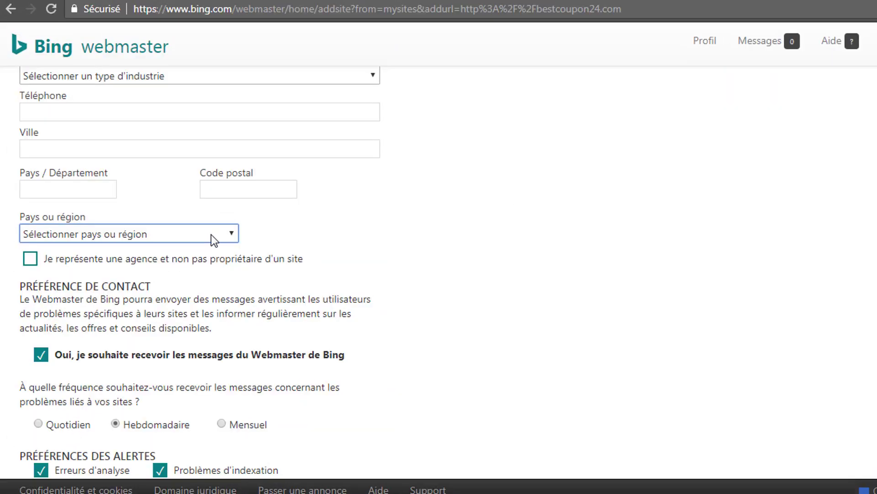
{"action": "left_click", "coordinate": [189, 235]}
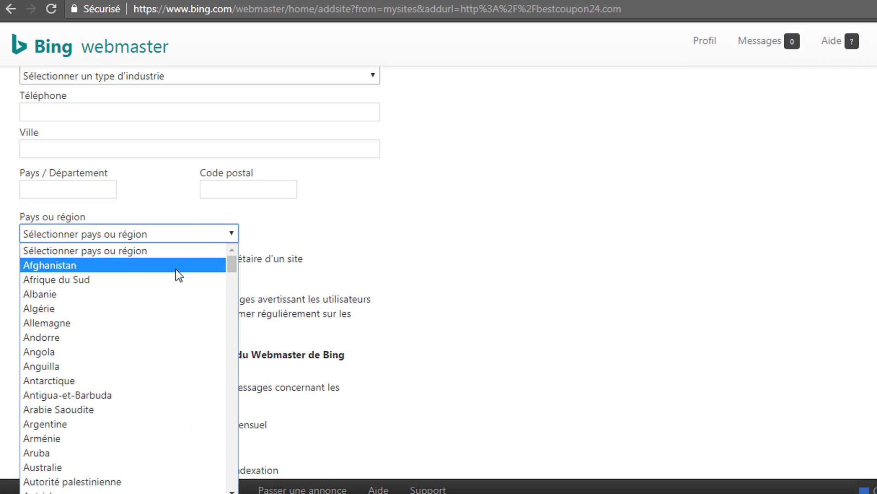
{"action": "key", "text": "c"}
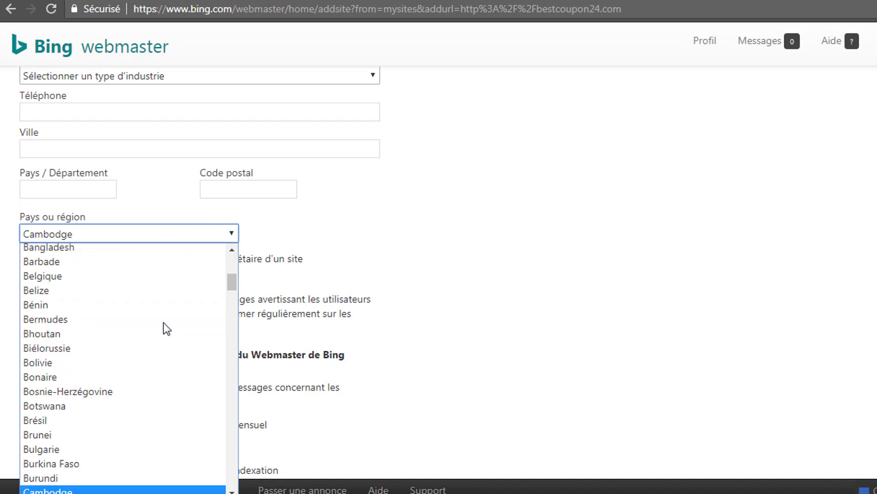
{"action": "key", "text": "c"}
{"action": "key", "text": "c"}
{"action": "key", "text": "c"}
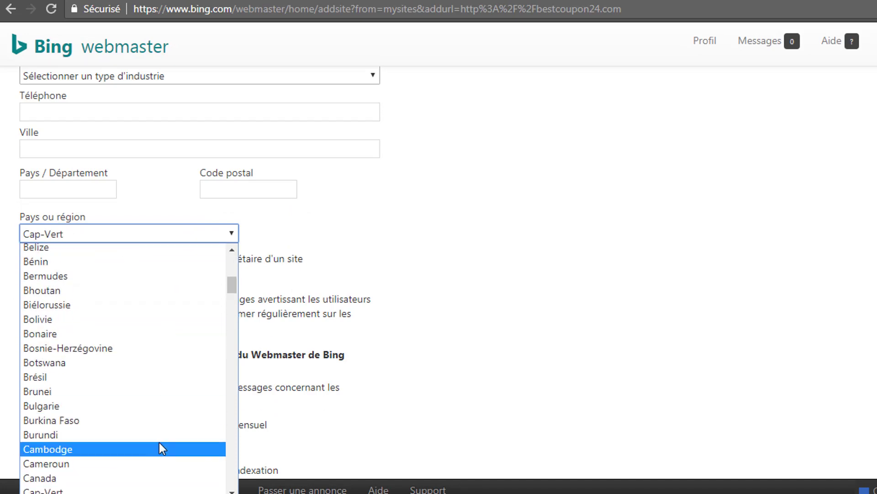
{"action": "left_click", "coordinate": [163, 478]}
{"action": "left_click", "coordinate": [537, 276]}
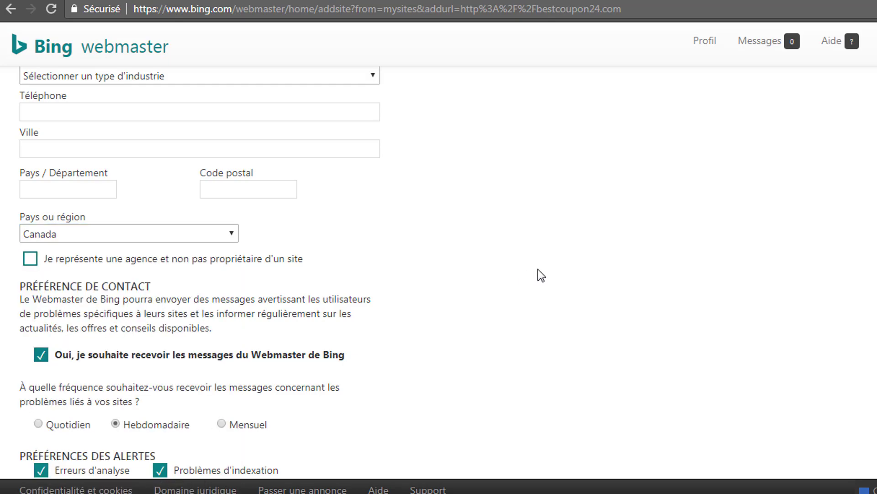
{"action": "scroll", "coordinate": [537, 275], "scroll_direction": "down", "scroll_amount": 2}
{"action": "scroll", "coordinate": [200, 272], "scroll_direction": "up", "scroll_amount": 4}
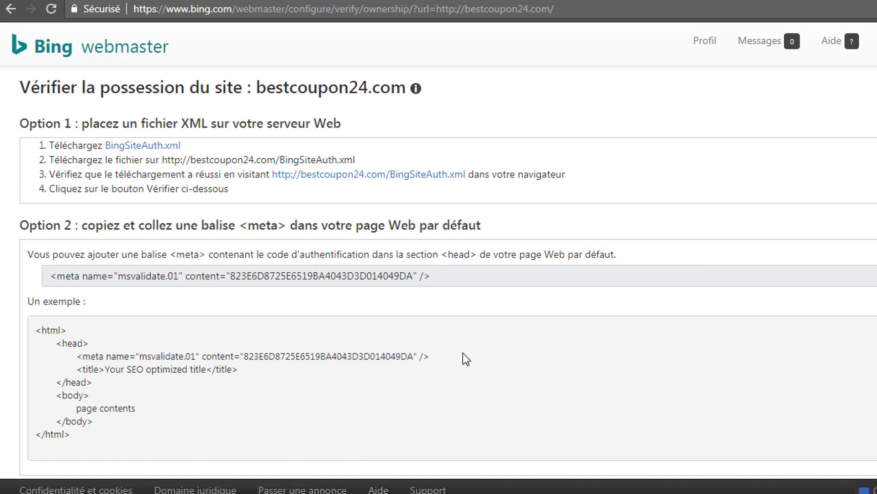
Copy the msvalidate.01 meta tag from Option 2 of the Bing ownership verification page.
{"action": "triple_click", "coordinate": [386, 277]}
{"action": "right_click", "coordinate": [386, 278]}
{"action": "left_click", "coordinate": [414, 289]}
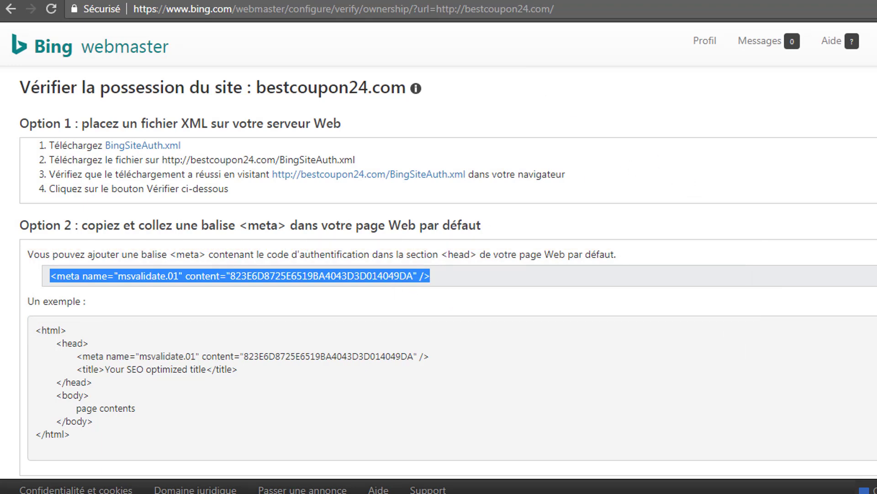
Paste the Bing verification meta tag below the Google one in the WordPress theme's Header Code option and save the theme options.
{"action": "left_click", "coordinate": [422, 2]}
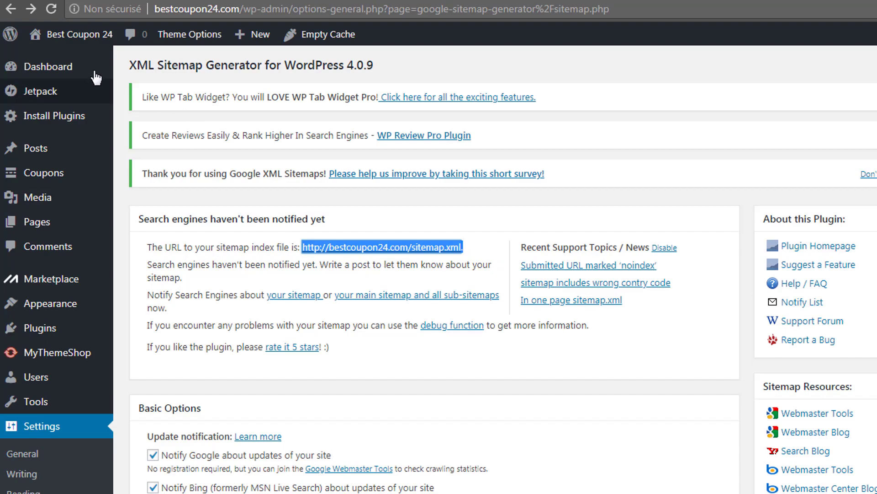
{"action": "left_click", "coordinate": [196, 45]}
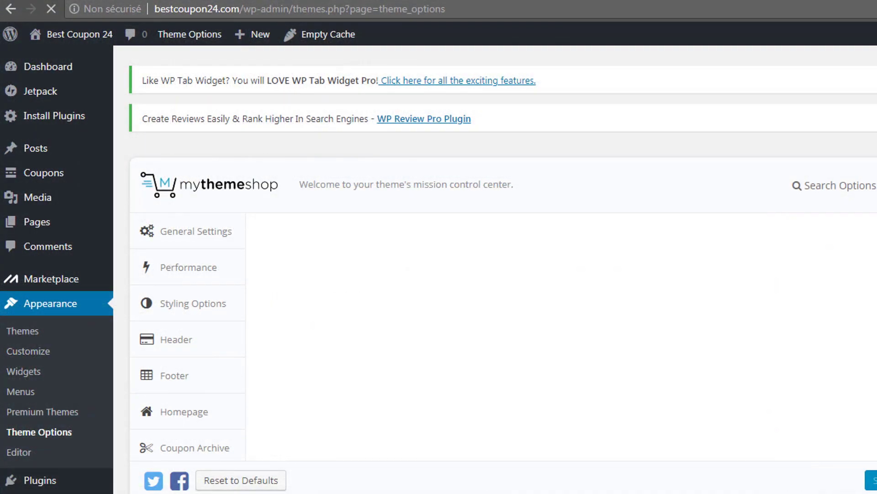
{"action": "scroll", "coordinate": [503, 251], "scroll_direction": "down", "scroll_amount": 9}
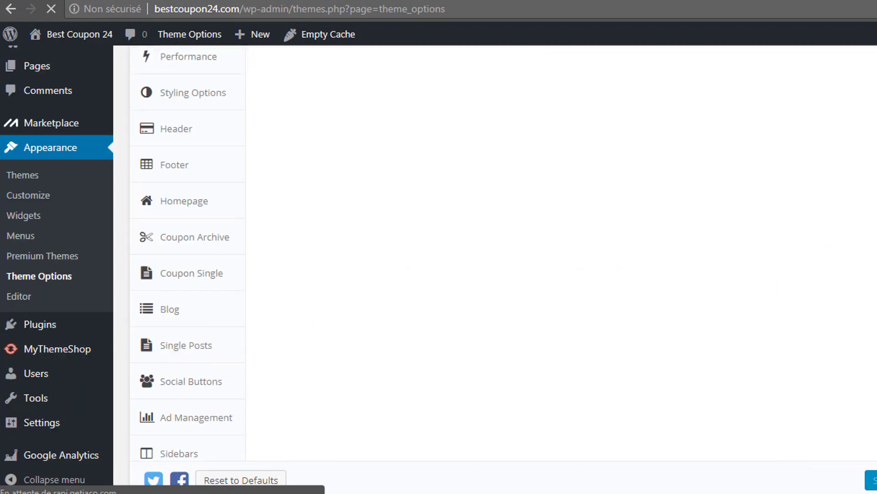
{"action": "scroll", "coordinate": [502, 251], "scroll_direction": "down", "scroll_amount": 6}
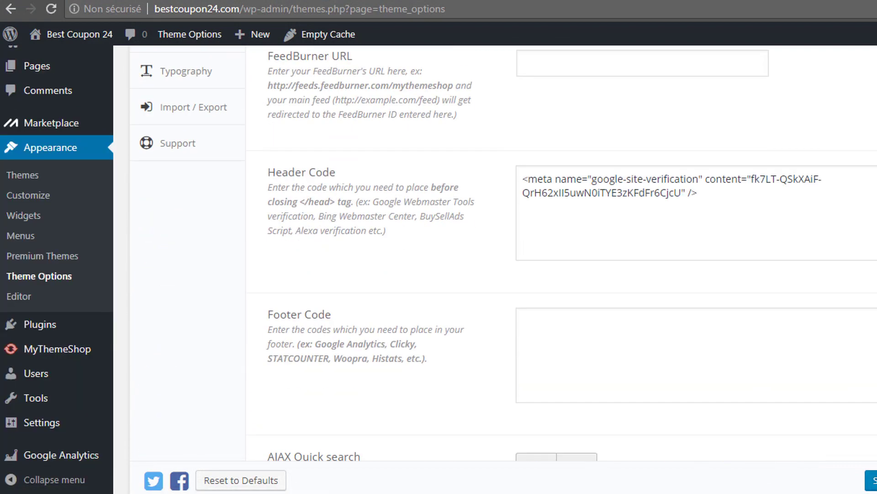
{"action": "left_click", "coordinate": [725, 199]}
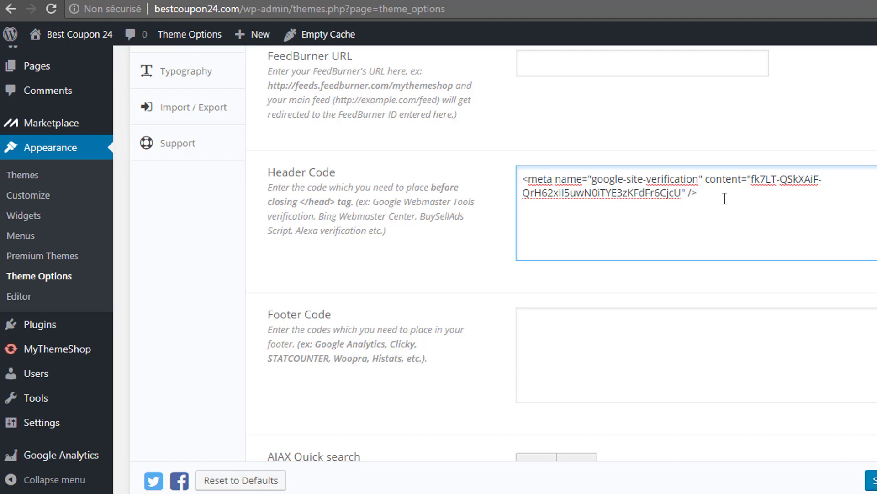
{"action": "key", "text": "ctrl+v"}
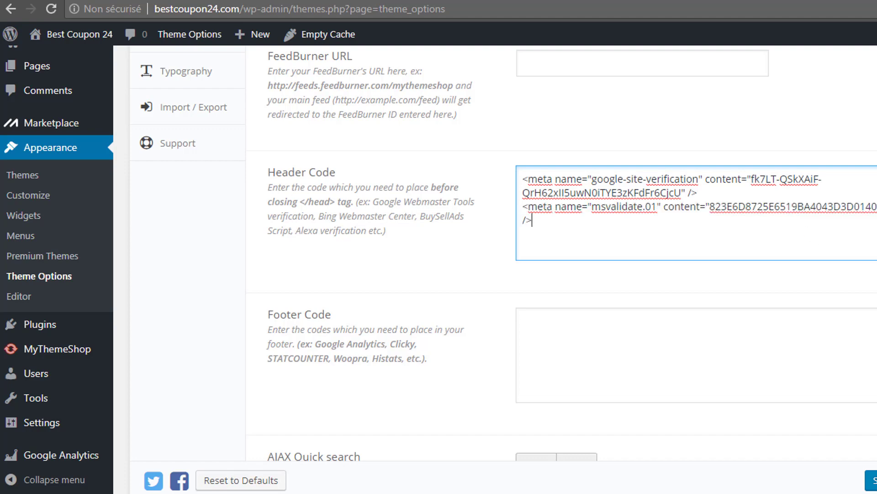
{"action": "scroll", "coordinate": [505, 252], "scroll_direction": "down", "scroll_amount": 7}
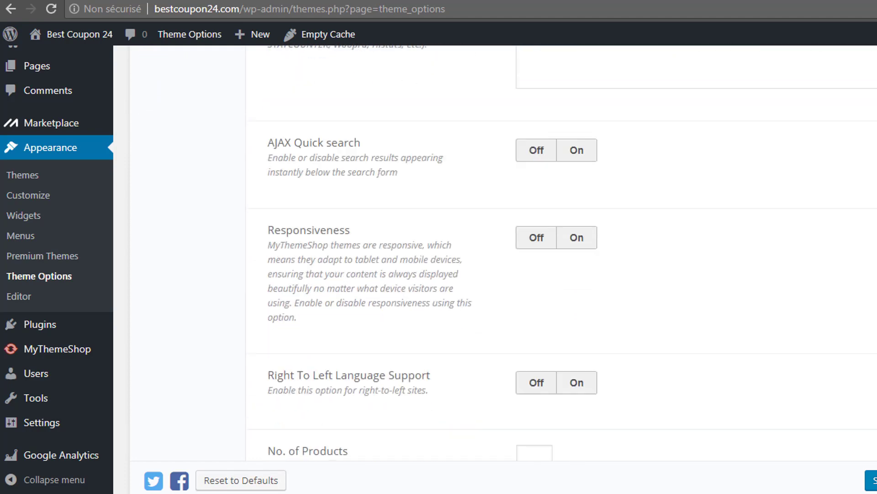
{"action": "left_click", "coordinate": [871, 480]}
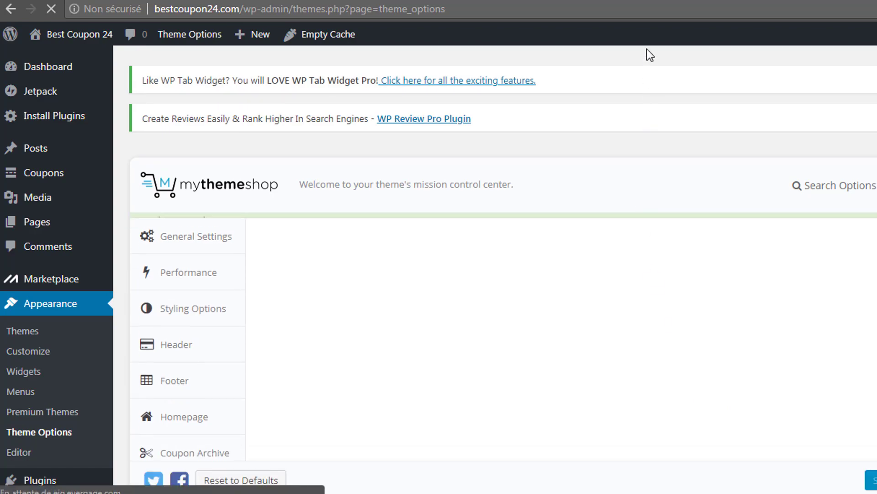
Return to Bing Webmaster and verify ownership of bestcoupon24.com.
{"action": "key", "text": "ctrl+Tab"}
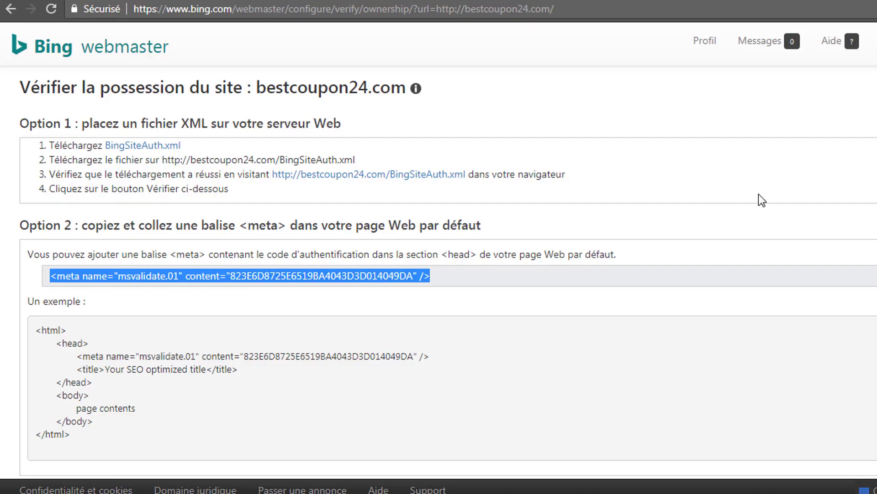
{"action": "scroll", "coordinate": [760, 188], "scroll_direction": "down", "scroll_amount": 4}
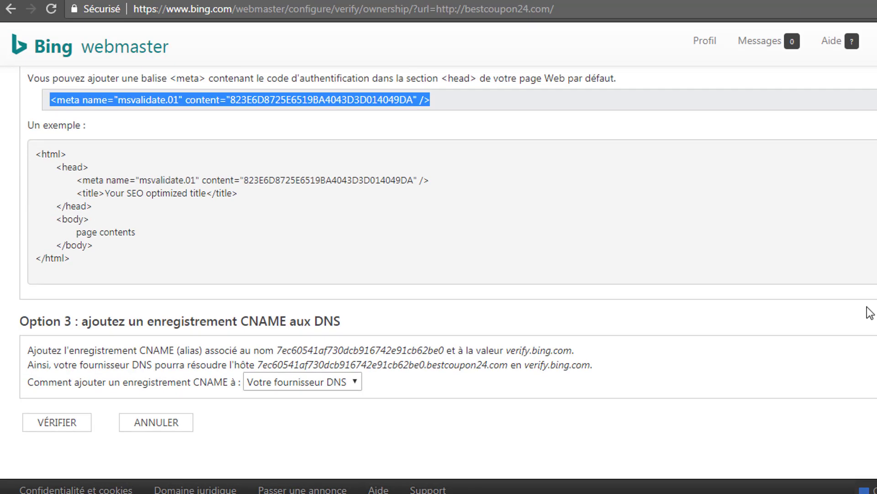
{"action": "left_click", "coordinate": [87, 423]}
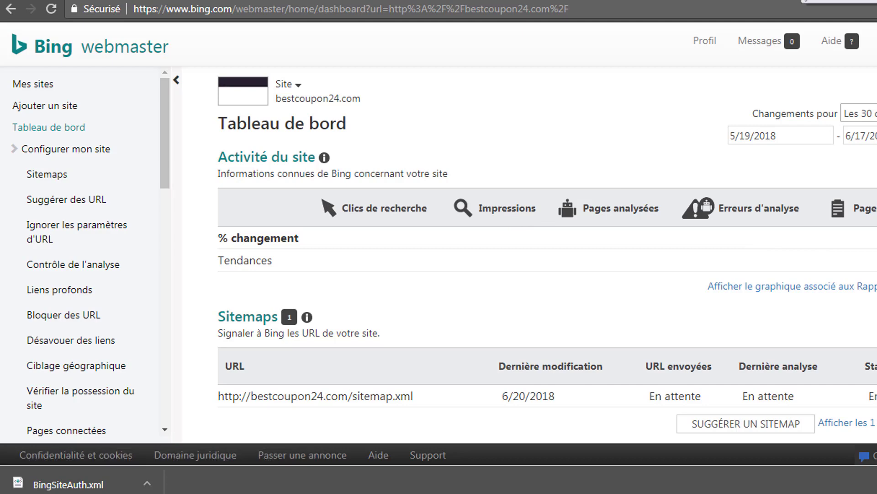
View the Yandex Webmaster welcome page and return to the Bing Webmaster dashboard.
{"action": "key", "text": "ctrl+Tab"}
{"action": "left_click", "coordinate": [194, 155]}
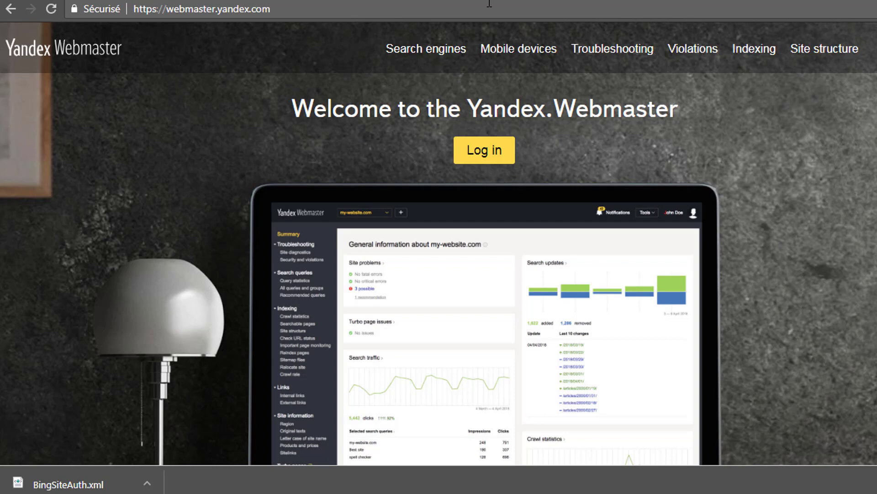
{"action": "key", "text": "ctrl+Tab"}
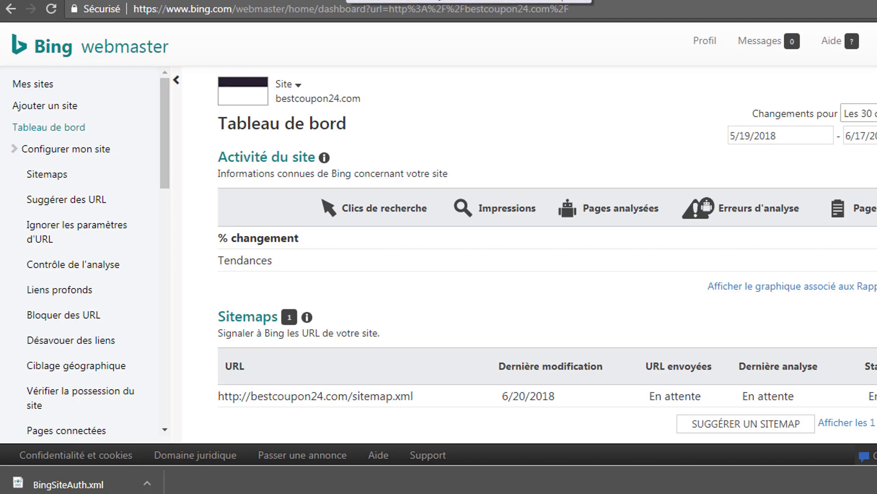
Copy the site's domain address from the Yoast SEO page in WordPress and open a private browsing window.
{"action": "key", "text": "ctrl+Tab"}
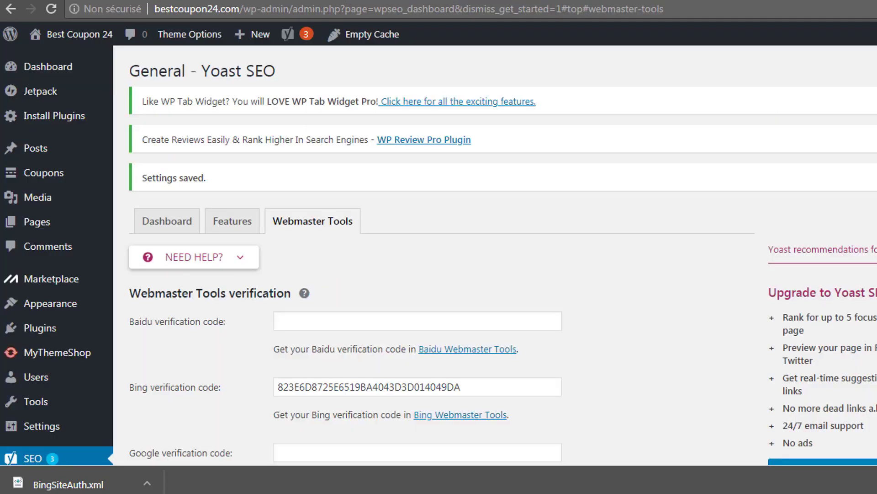
{"action": "left_click_drag", "start_coordinate": [238, 9], "coordinate": [154, 10]}
{"action": "right_click", "coordinate": [155, 12]}
{"action": "left_click", "coordinate": [187, 64]}
{"action": "key", "text": "ctrl+shift+n"}
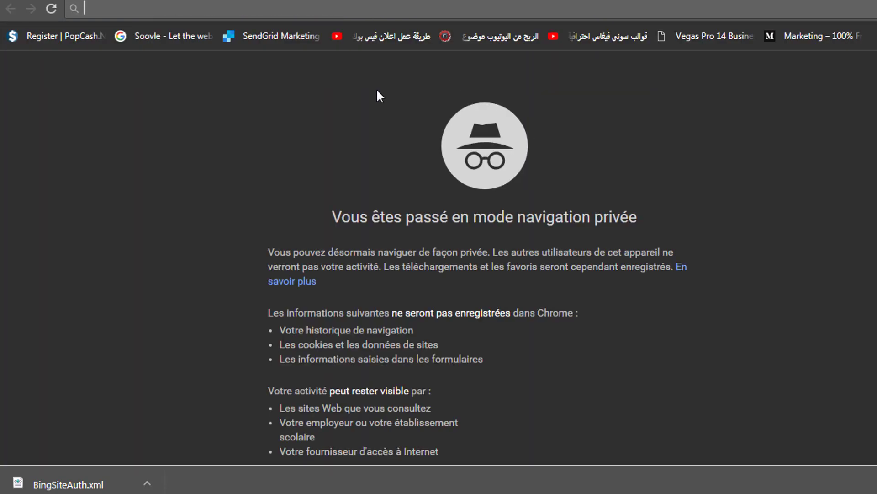
{"action": "type", "text": "sit"}
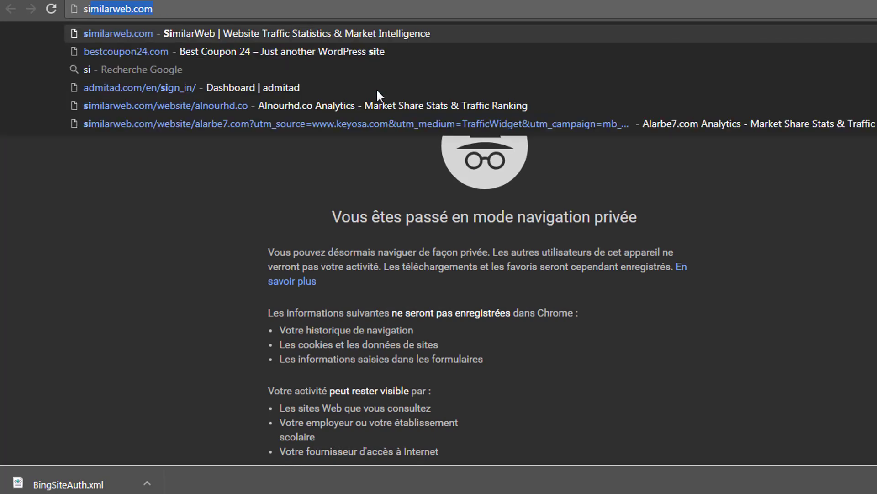
{"action": "type", "text": "z"}
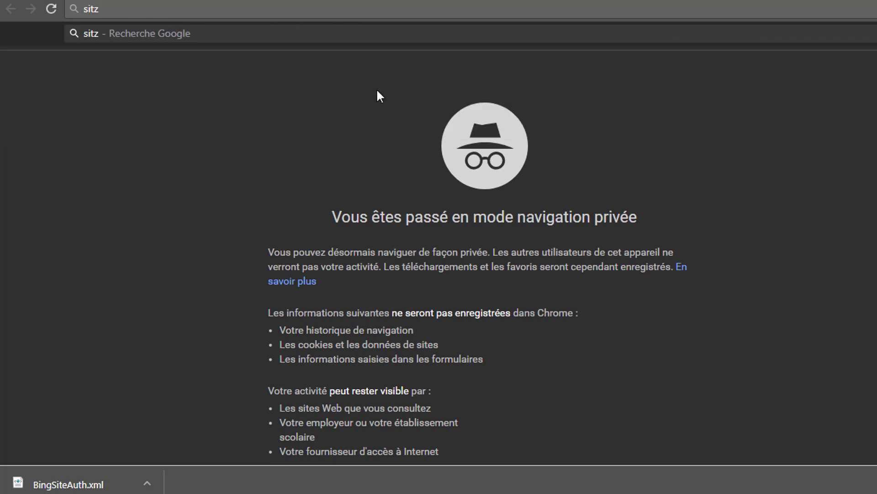
{"action": "key", "text": "BackSpace"}
{"action": "type", "text": "e:"}
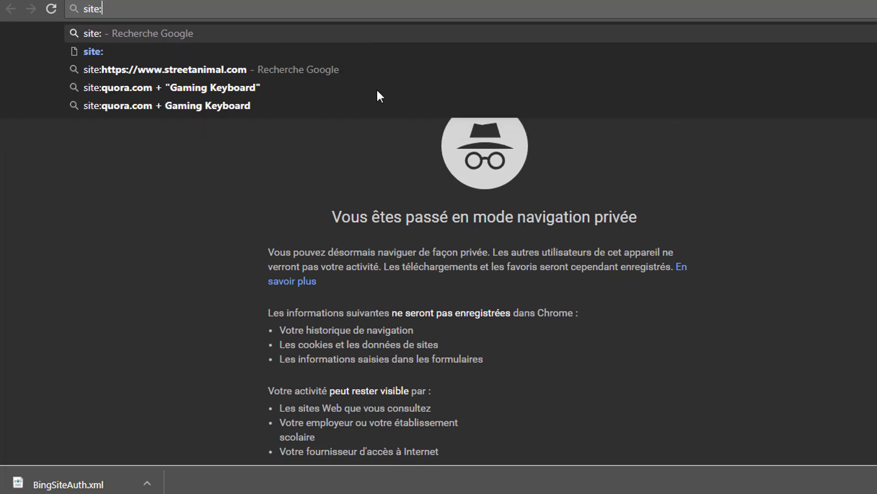
{"action": "key", "text": "ctrl+v"}
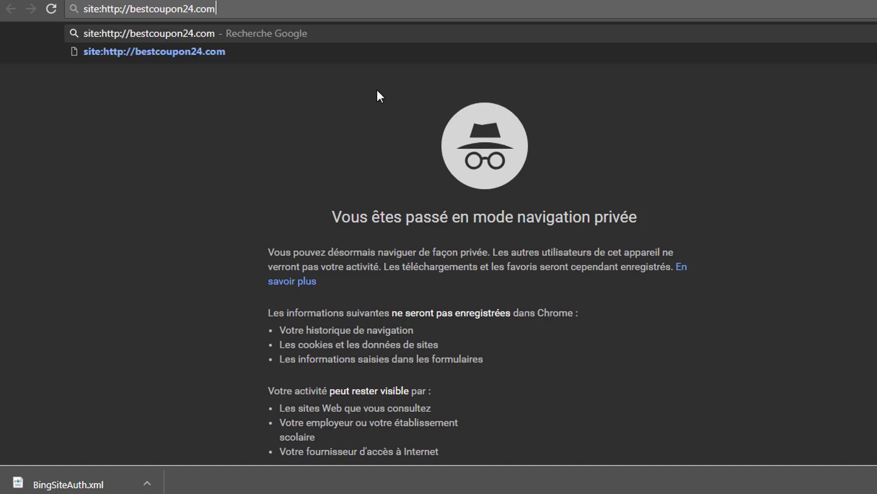
{"action": "key", "text": "Left"}
{"action": "key", "text": "Left"}
{"action": "key", "text": "Left"}
{"action": "key", "text": "Left"}
{"action": "key", "text": "Left"}
{"action": "key", "text": "Left"}
{"action": "key", "text": "Left"}
{"action": "key", "text": "Left"}
{"action": "key", "text": "Left"}
{"action": "key", "text": "Left"}
{"action": "key", "text": "Left"}
{"action": "key", "text": "Left"}
{"action": "key", "text": "Left"}
{"action": "key", "text": "Left"}
{"action": "key", "text": "Left"}
{"action": "key", "text": "Left"}
{"action": "key", "text": "BackSpace"}
{"action": "key", "text": "BackSpace"}
{"action": "key", "text": "BackSpace"}
{"action": "key", "text": "BackSpace"}
{"action": "key", "text": "BackSpace"}
{"action": "key", "text": "BackSpace"}
{"action": "key", "text": "BackSpace"}
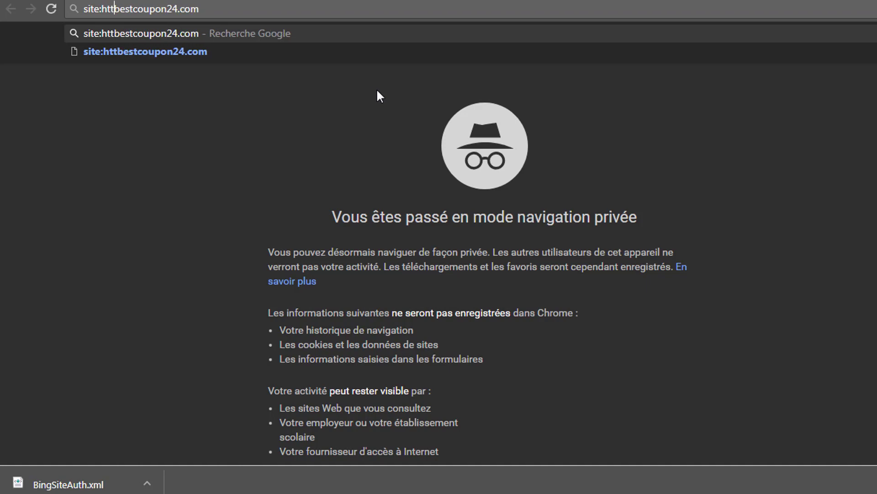
{"action": "key", "text": "Return"}
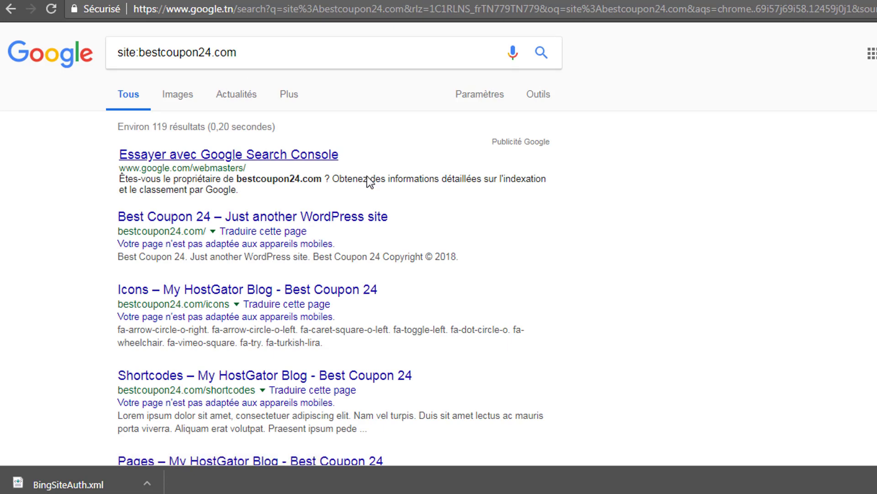
Look through the Google results to examine which bestcoupon24.com pages are indexed.
{"action": "scroll", "coordinate": [438, 242], "scroll_direction": "down", "scroll_amount": 5}
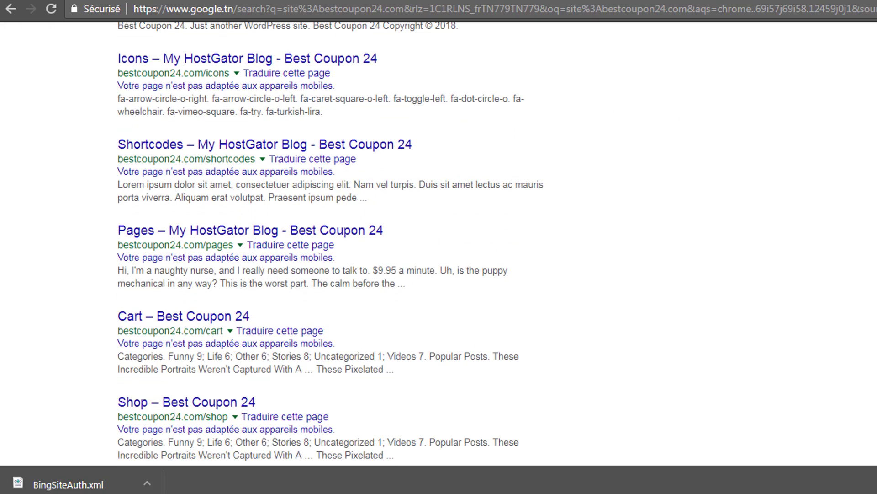
{"action": "scroll", "coordinate": [331, 242], "scroll_direction": "down", "scroll_amount": 3}
{"action": "scroll", "coordinate": [332, 242], "scroll_direction": "down", "scroll_amount": 3}
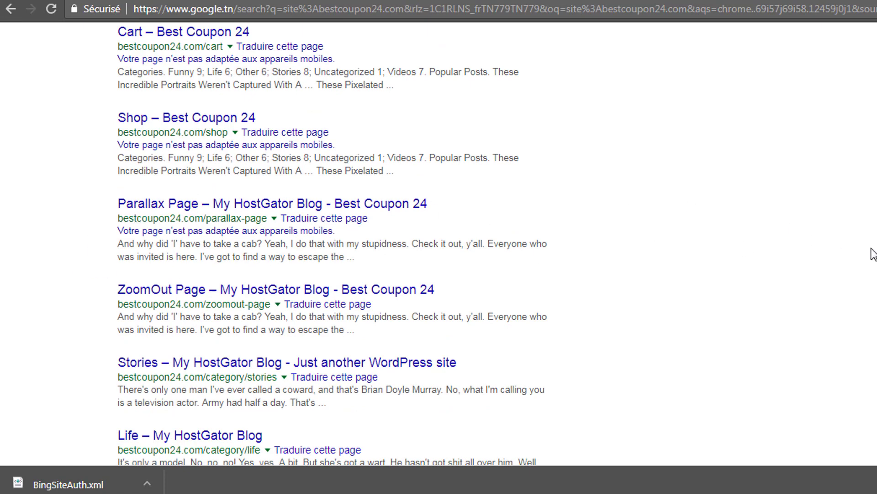
{"action": "scroll", "coordinate": [332, 243], "scroll_direction": "down", "scroll_amount": 2}
{"action": "scroll", "coordinate": [332, 243], "scroll_direction": "up", "scroll_amount": 10}
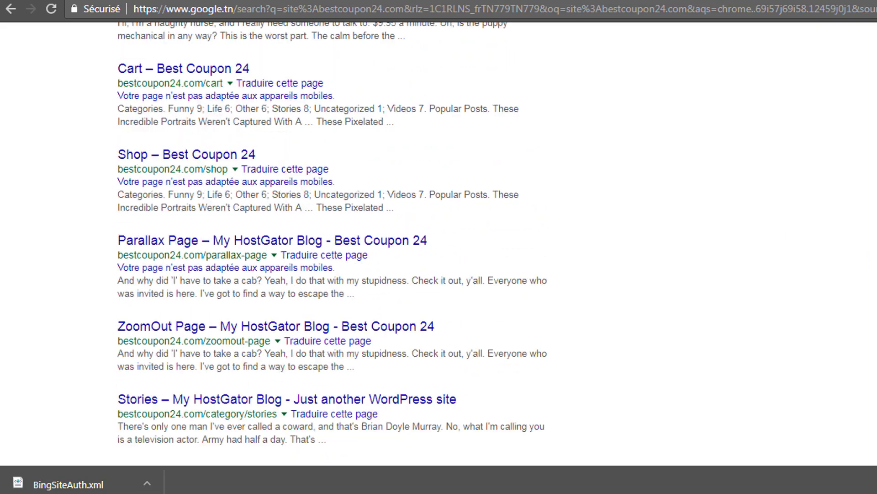
{"action": "scroll", "coordinate": [438, 244], "scroll_direction": "up", "scroll_amount": 1}
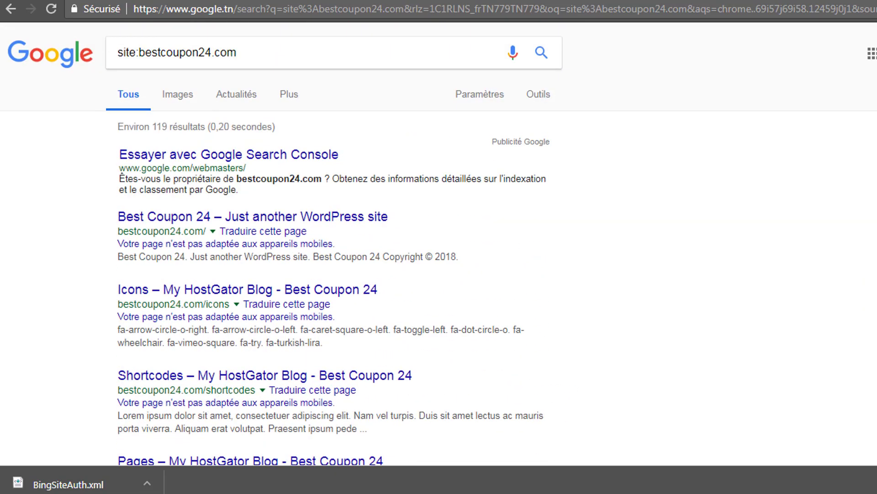